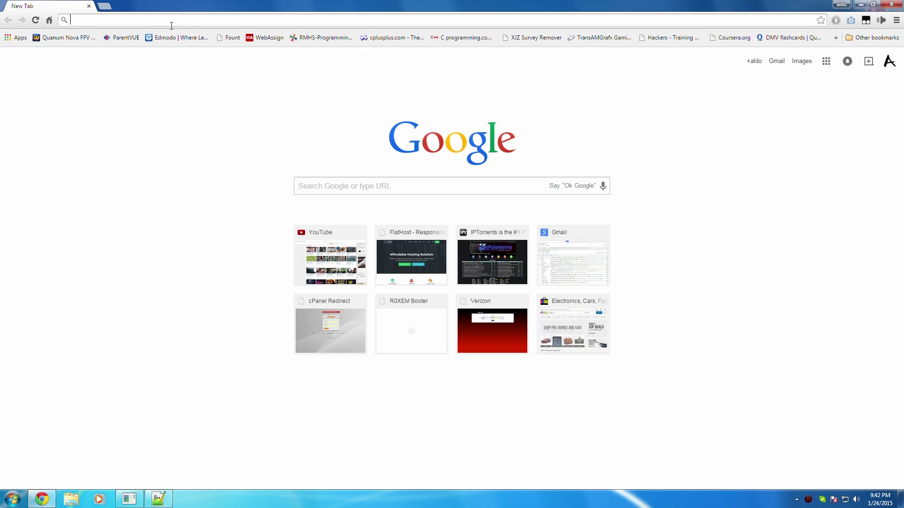
Step: Search Google for 'httrack', correcting the initial typo
type("httaack")
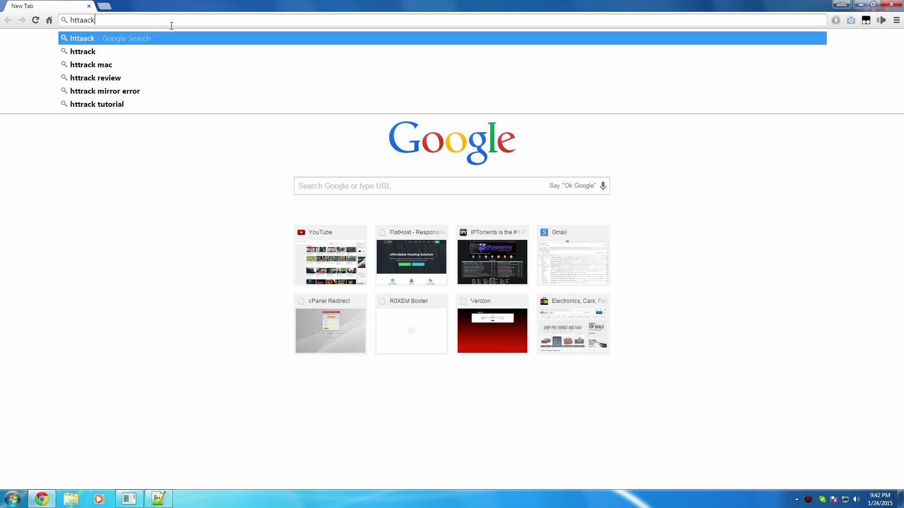
key("BackSpace")
key("BackSpace")
key("BackSpace")
key("BackSpace")
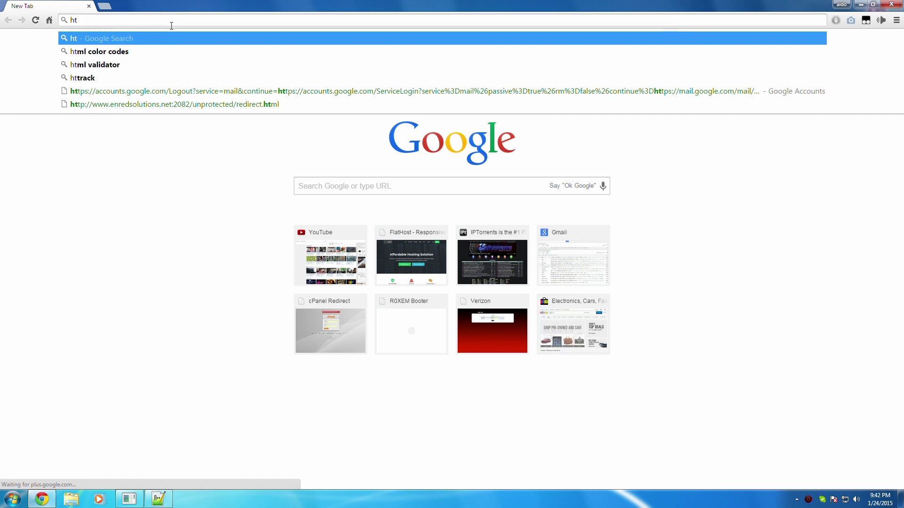
type("track")
key("Return")
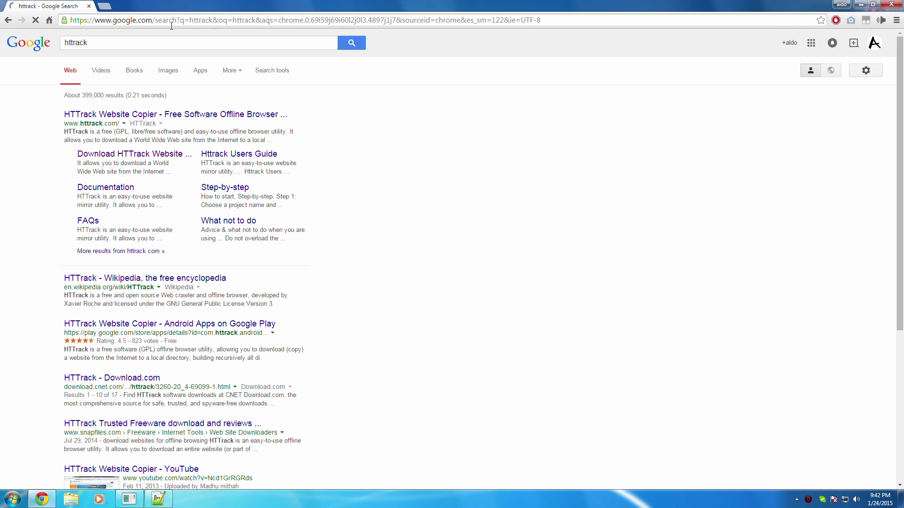
Step: Download and keep the 64-bit installer httrack_x64-3.48.19.exe, then show Chrome's Downloads list
left_click(140, 155)
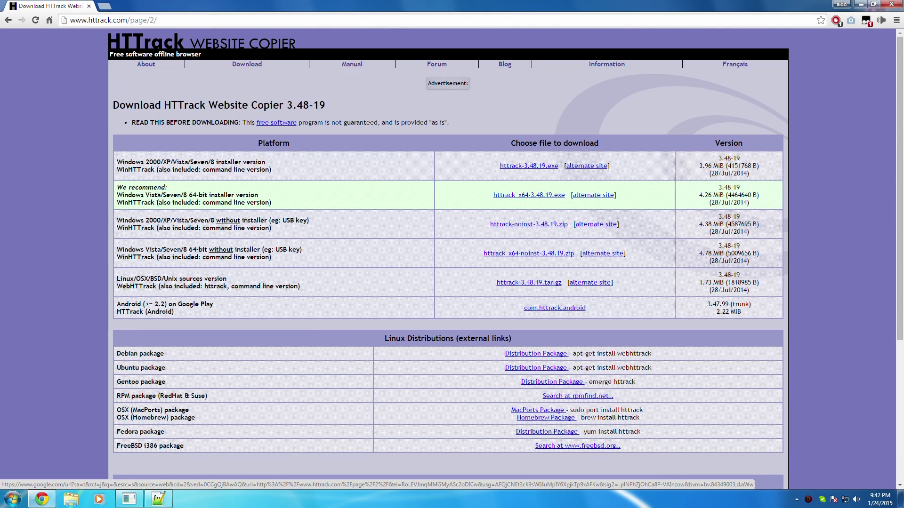
left_click_drag(156, 195, 220, 195)
left_click(294, 196)
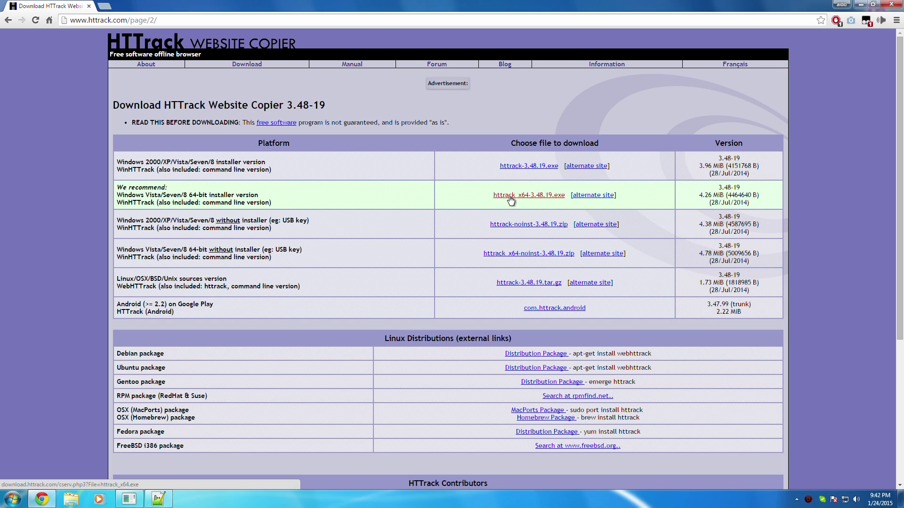
left_click(510, 198)
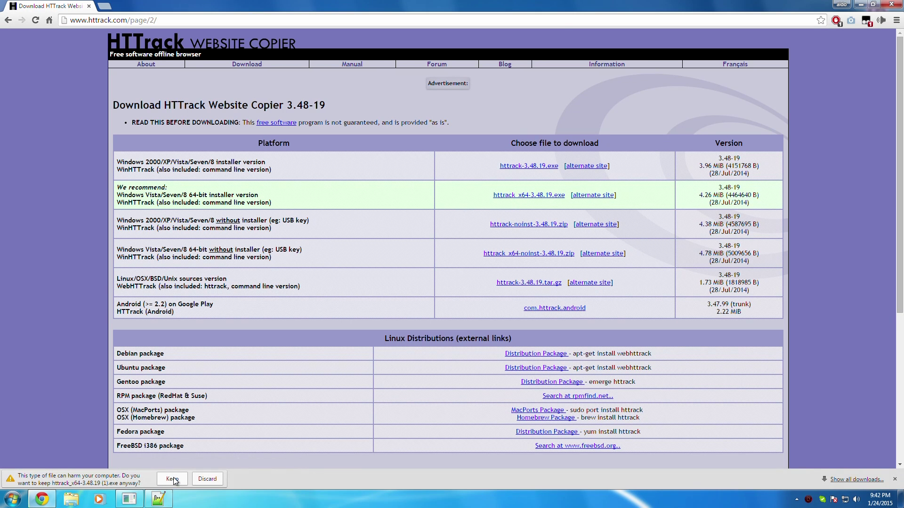
left_click(174, 477)
left_click(98, 477)
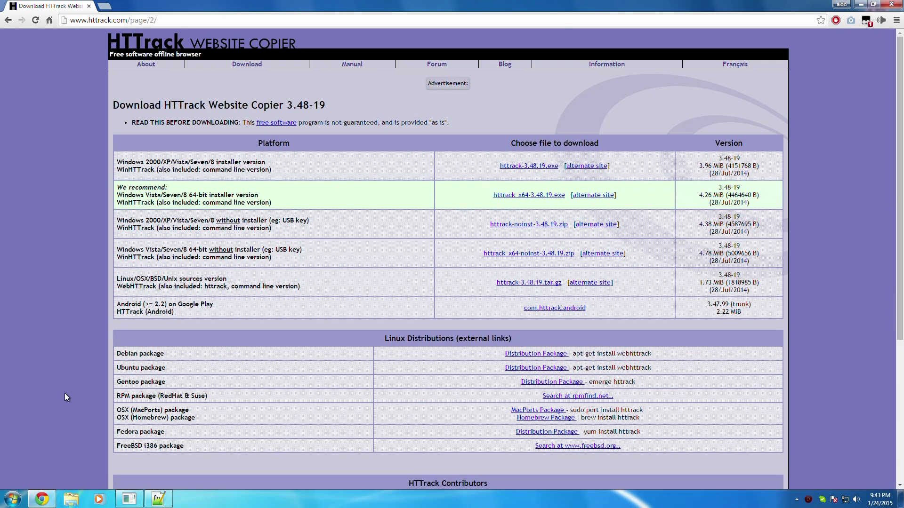
key("ctrl+j")
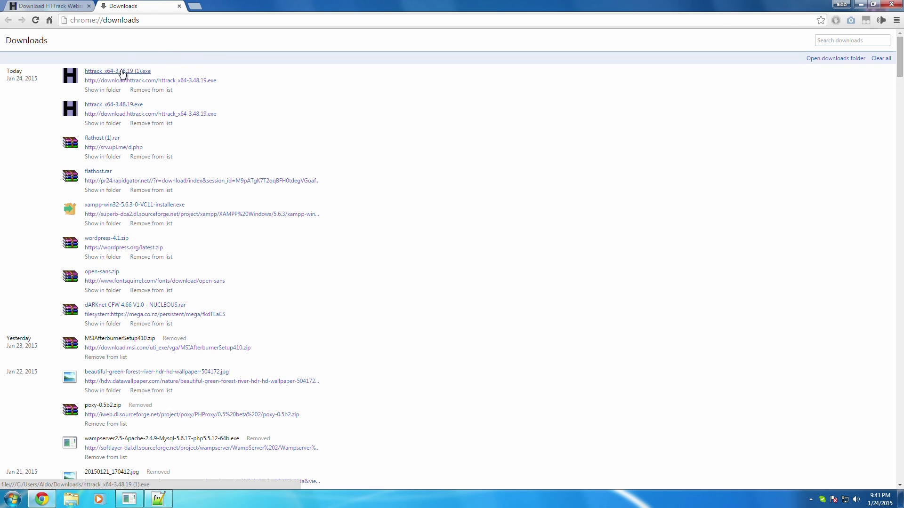
left_click(122, 72)
left_click(475, 256)
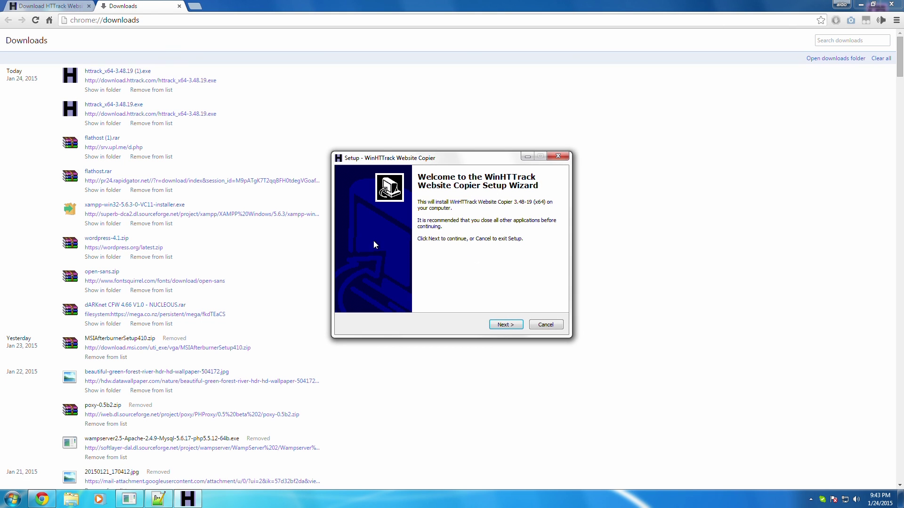
left_click(503, 324)
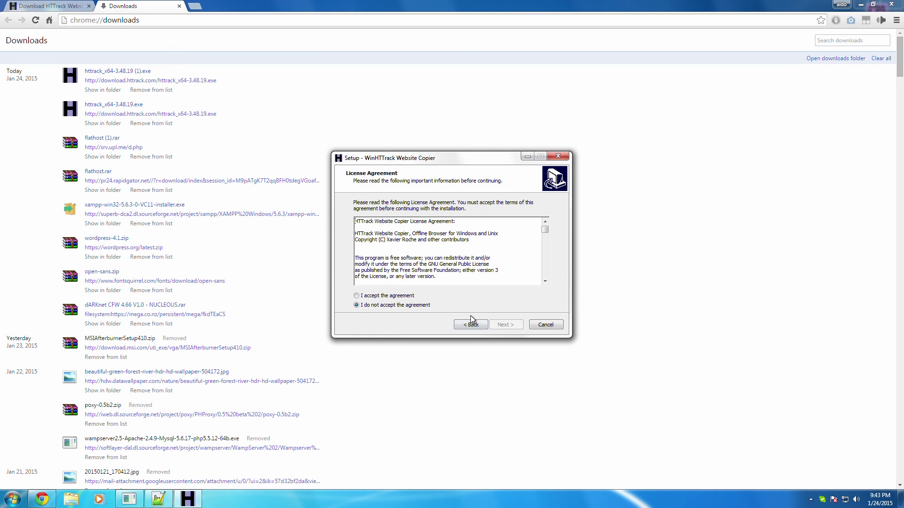
left_click(397, 296)
left_click(500, 329)
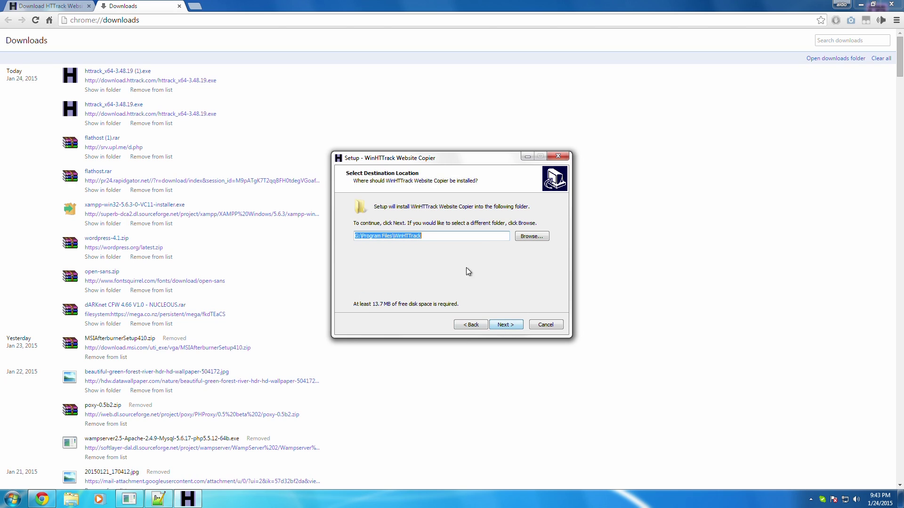
left_click_drag(422, 236, 361, 236)
left_click(437, 235)
left_click_drag(455, 237, 354, 235)
left_click(553, 328)
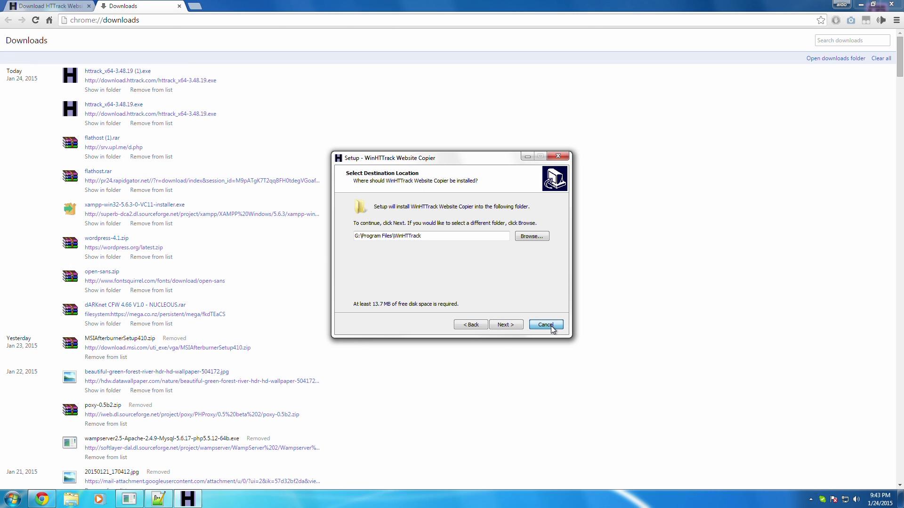
left_click(553, 328)
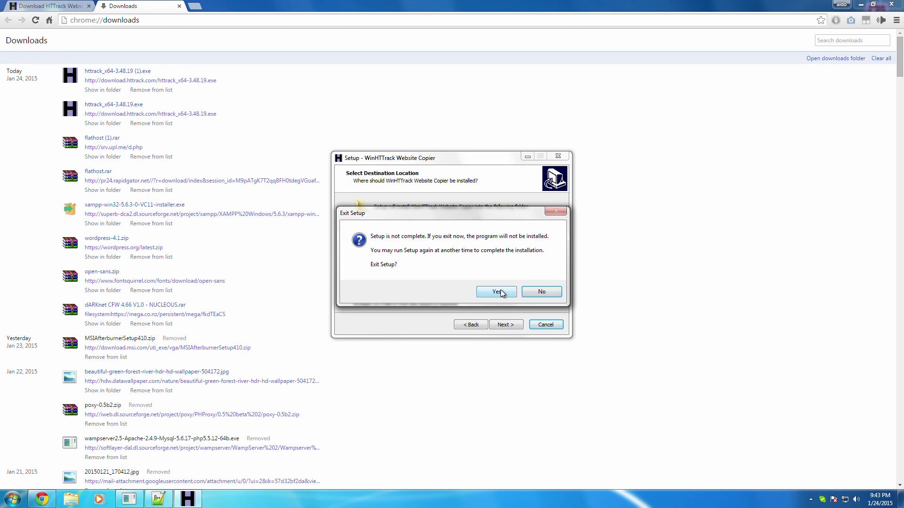
left_click(501, 292)
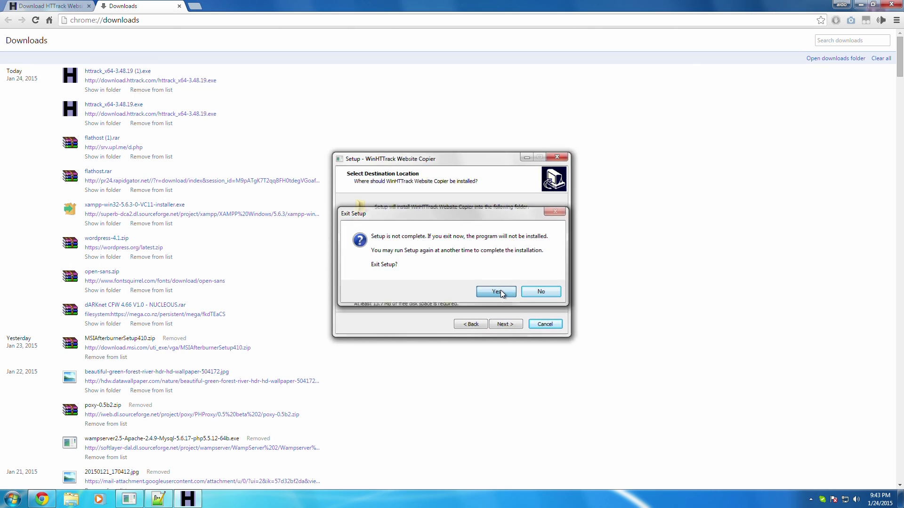
Step: Load themeforest.net in the HTTrack tab and bring up its HTML menu
left_click(40, 9)
left_click(142, 21)
type("themeforest.net")
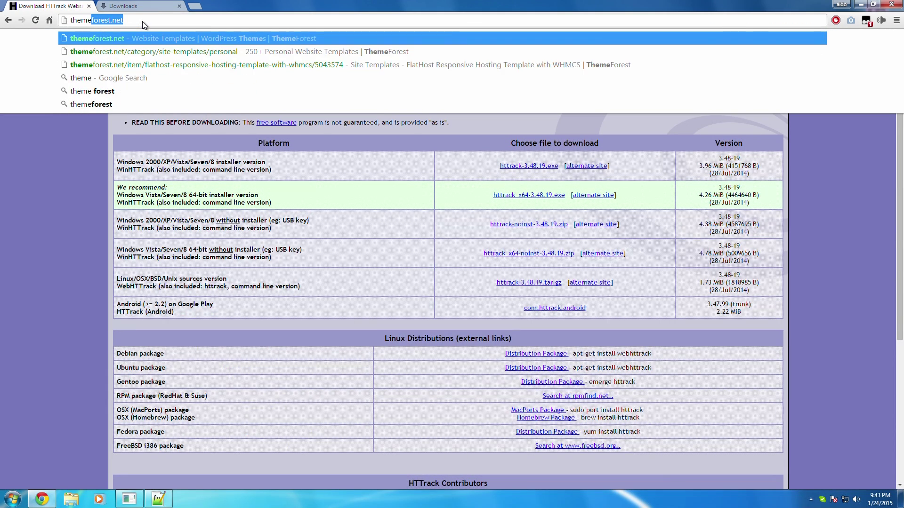
key("Return")
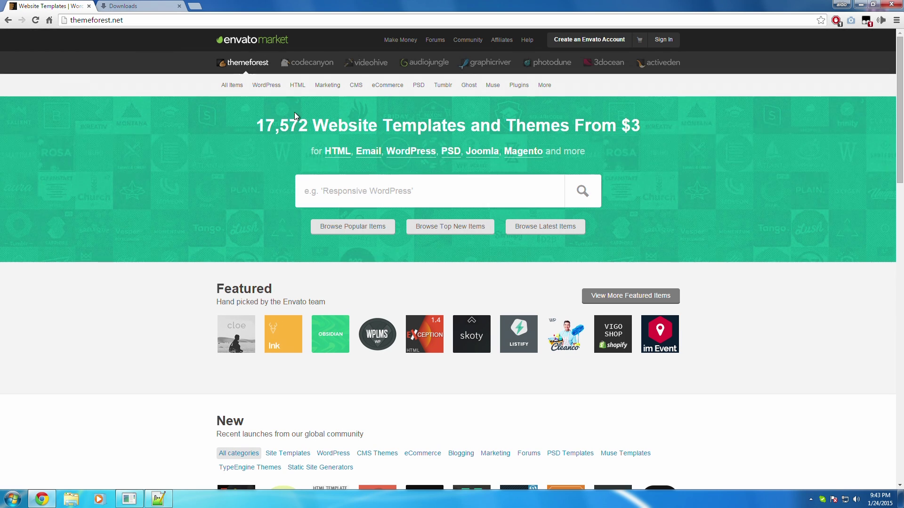
mouse_move(296, 91)
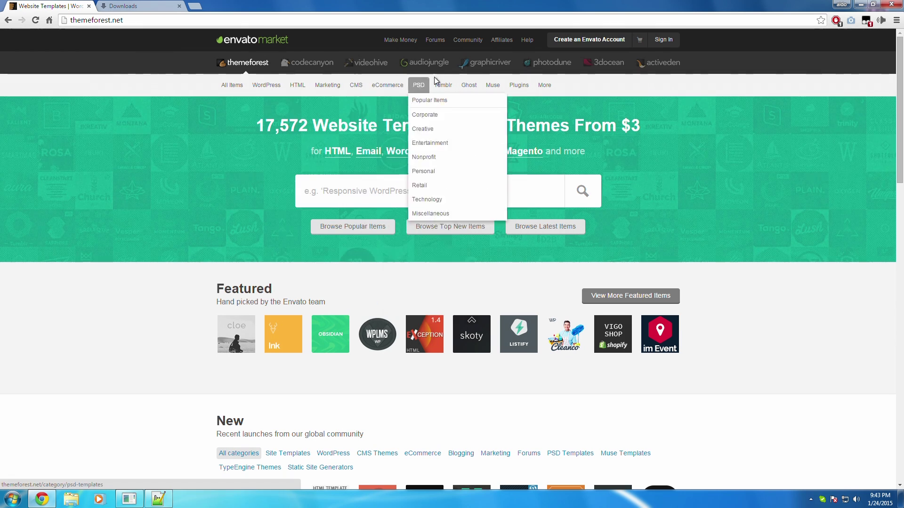
mouse_move(401, 90)
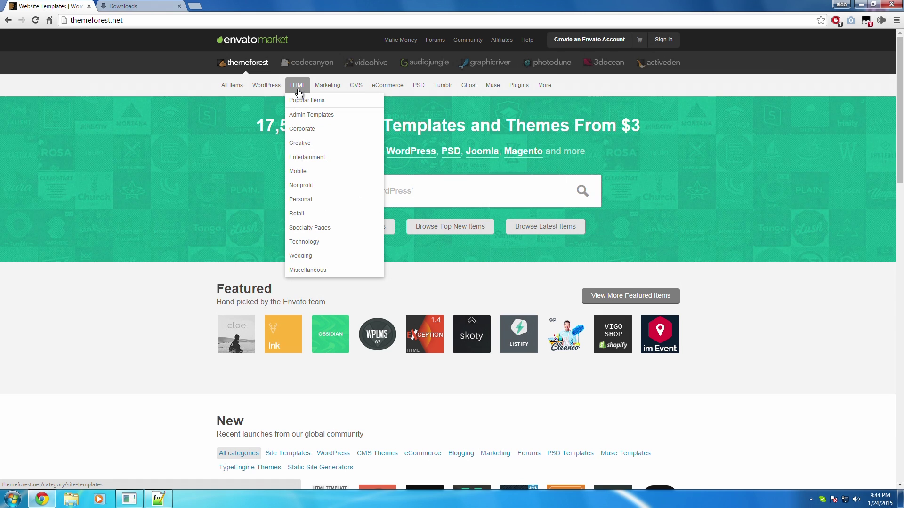
Step: Sort Personal HTML templates by 'Price: high to low' and open the Black Sakura HTML item
left_click(313, 198)
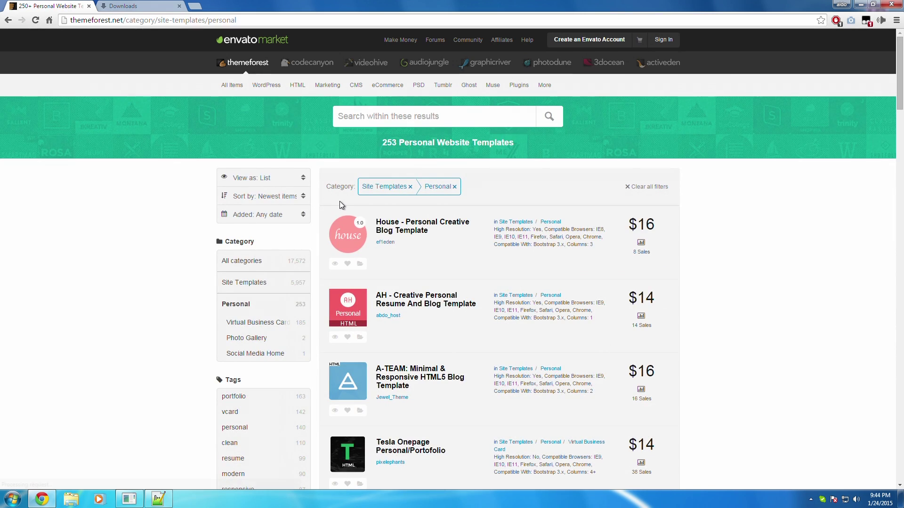
scroll(424, 264, "down", 6)
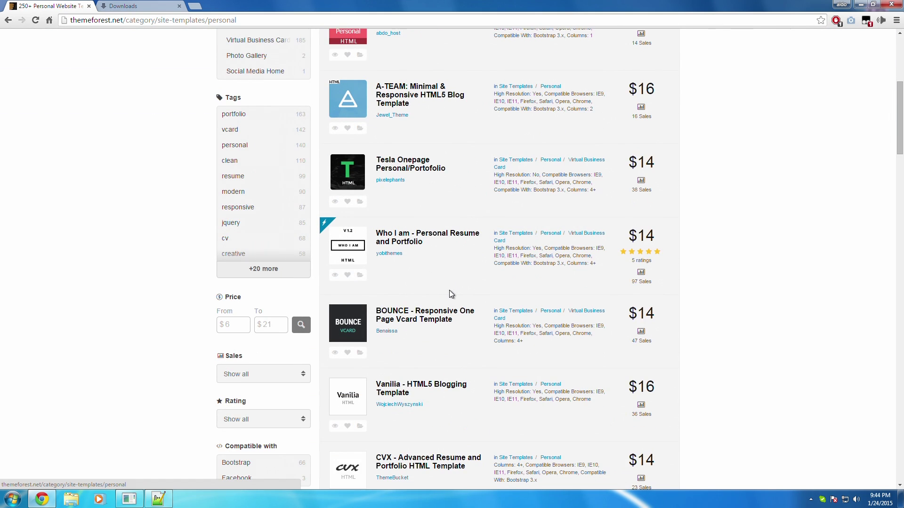
scroll(383, 263, "down", 6)
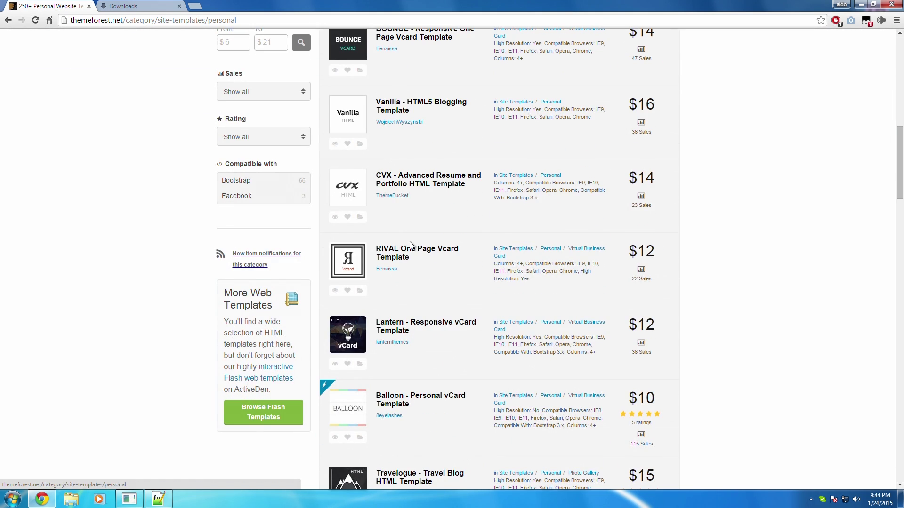
scroll(380, 325, "down", 6)
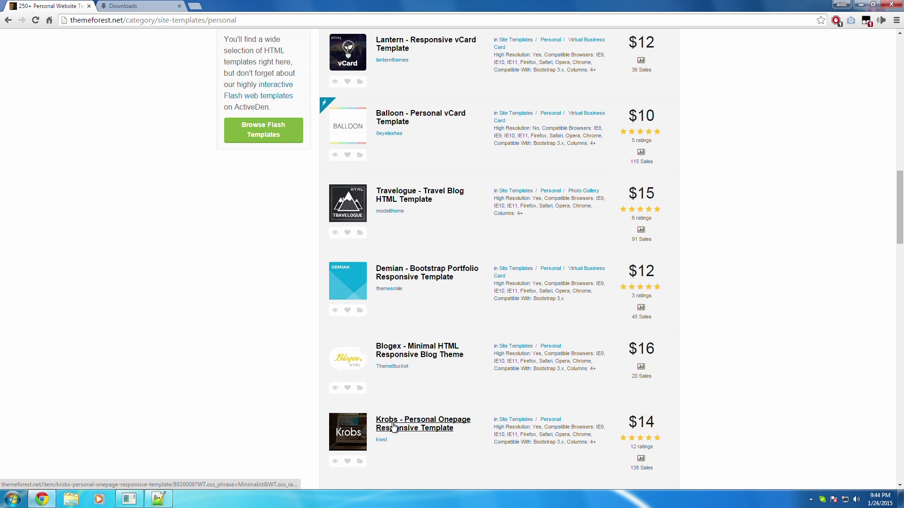
scroll(394, 427, "up", 18)
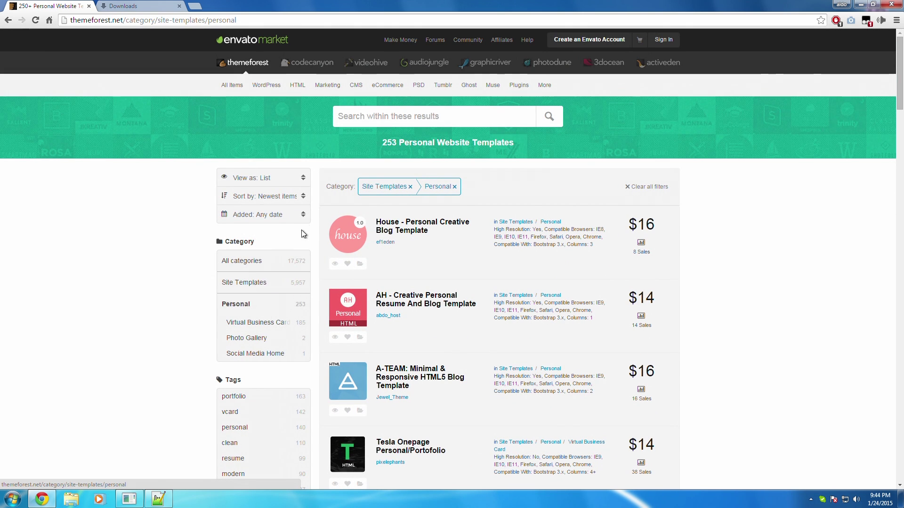
left_click(262, 195)
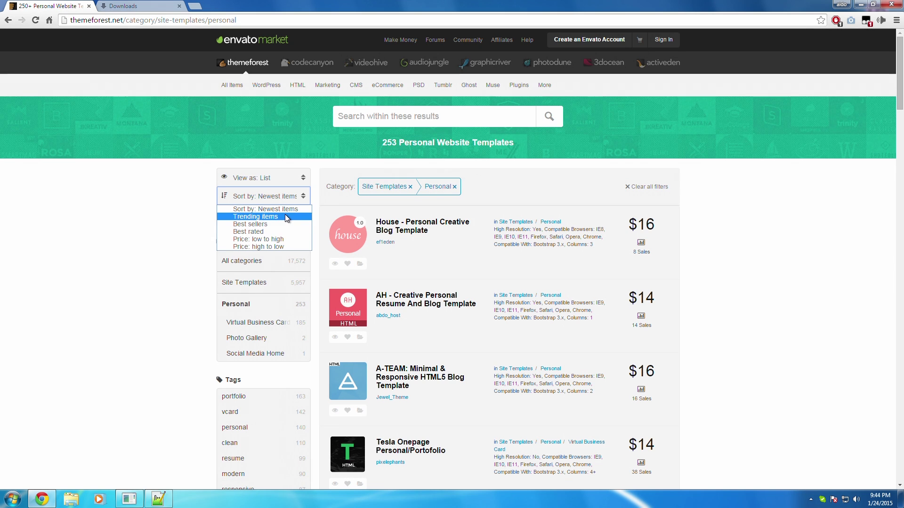
left_click(285, 246)
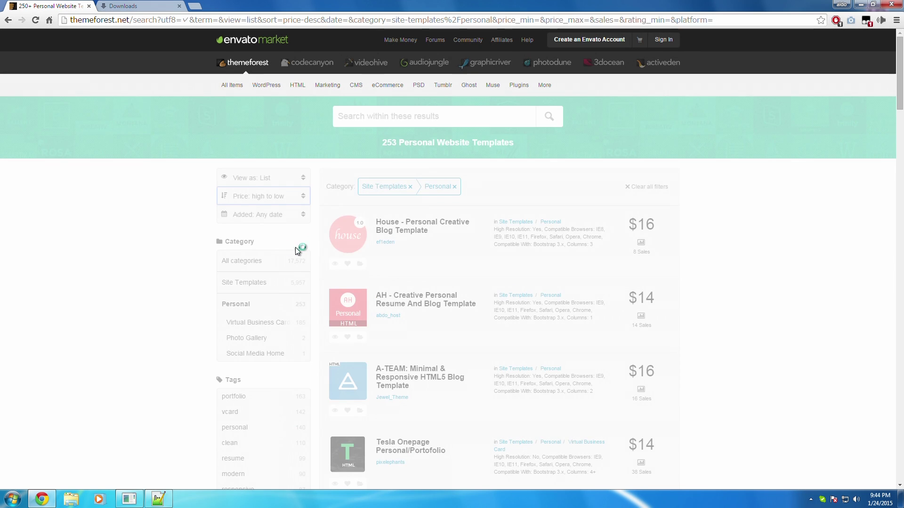
left_click(396, 299)
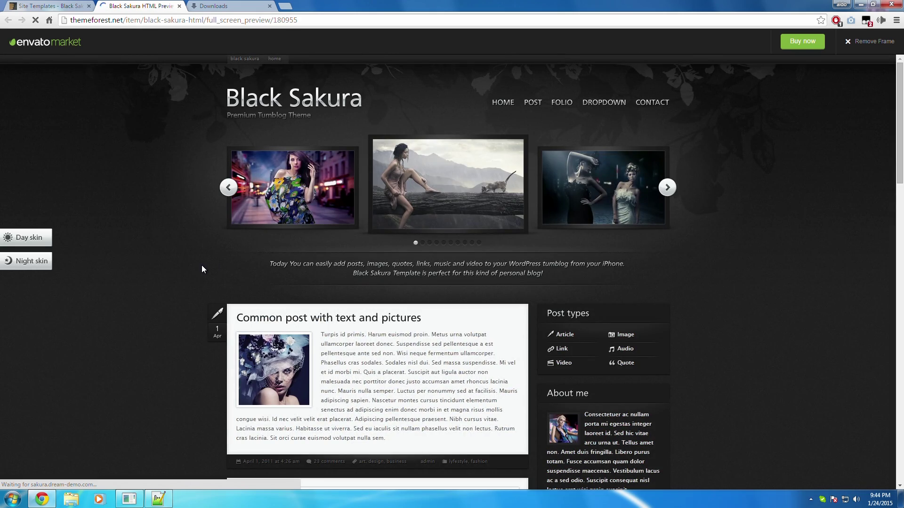
Step: Scroll through the Black Sakura live preview's sample posts
scroll(252, 269, "down", 5)
scroll(251, 269, "down", 14)
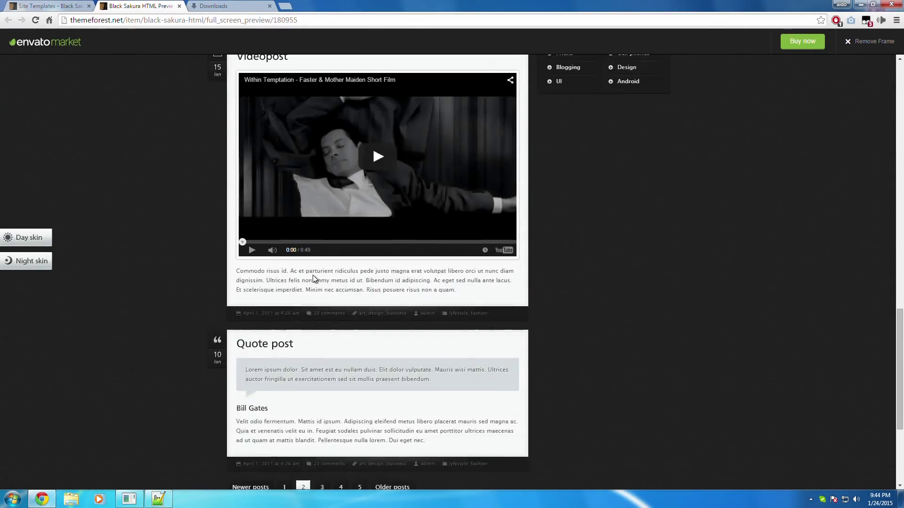
scroll(260, 294, "up", 1)
scroll(260, 294, "up", 6)
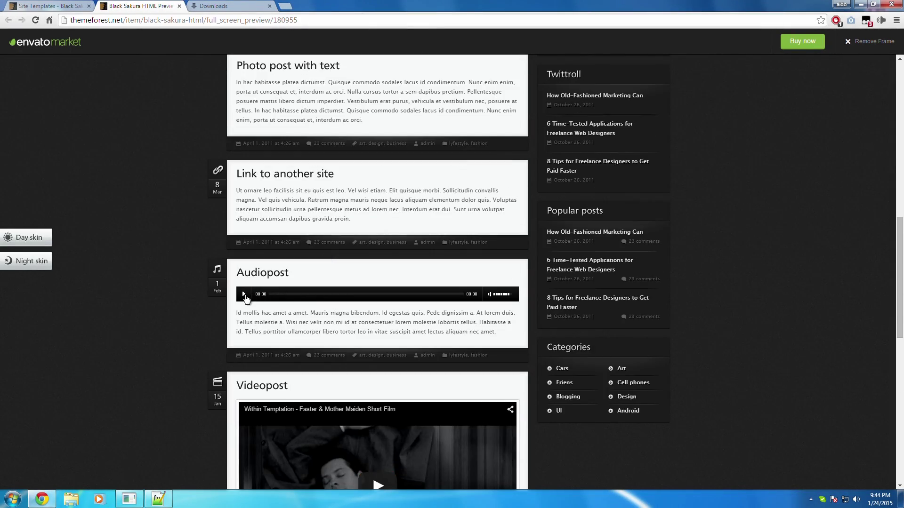
scroll(446, 221, "up", 12)
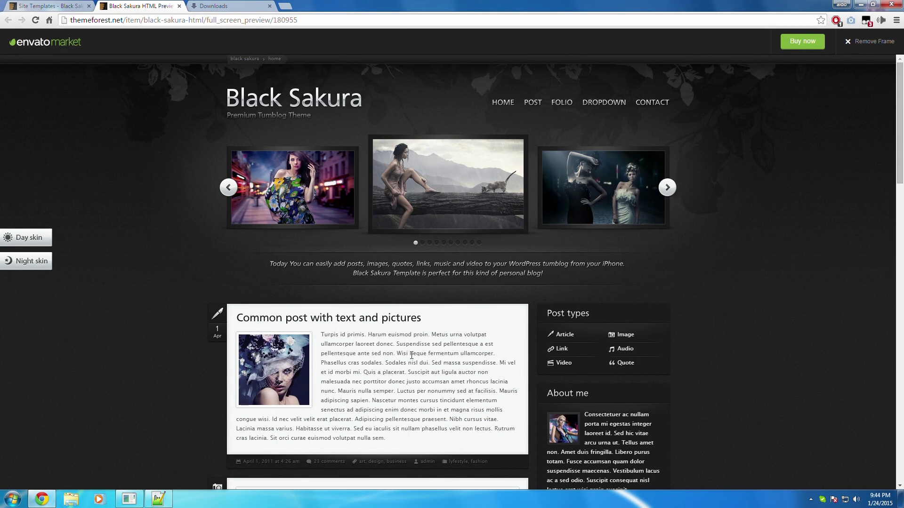
Step: Copy the preview iframe's src URL, sakura.dream-demo.com/html/, using Inspect element
right_click(434, 316)
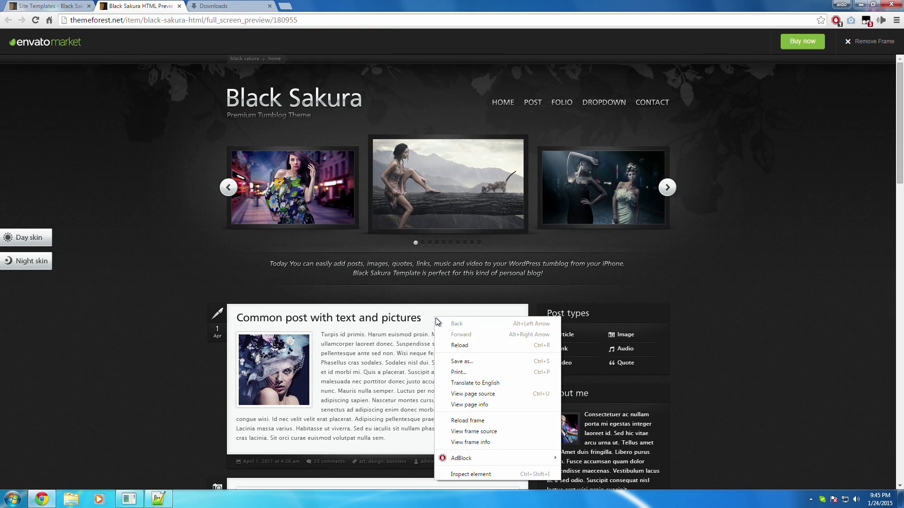
left_click(473, 474)
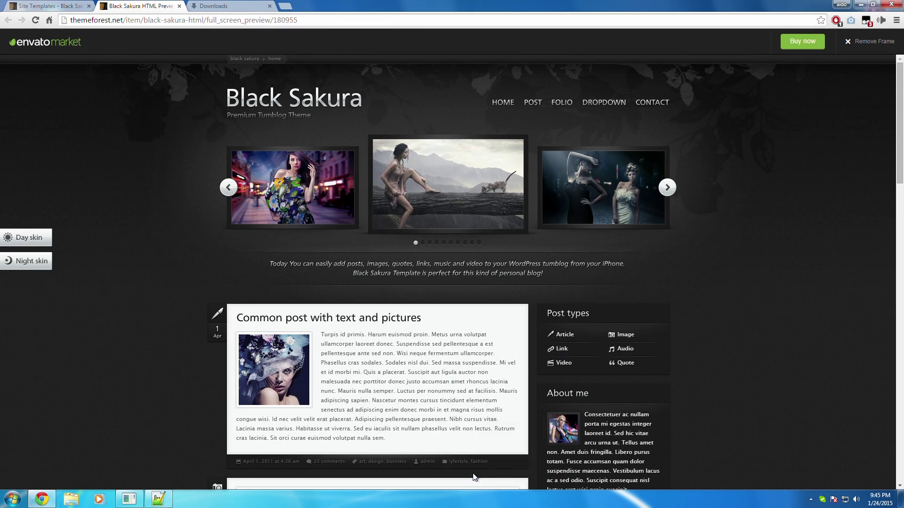
scroll(199, 430, "up", 3)
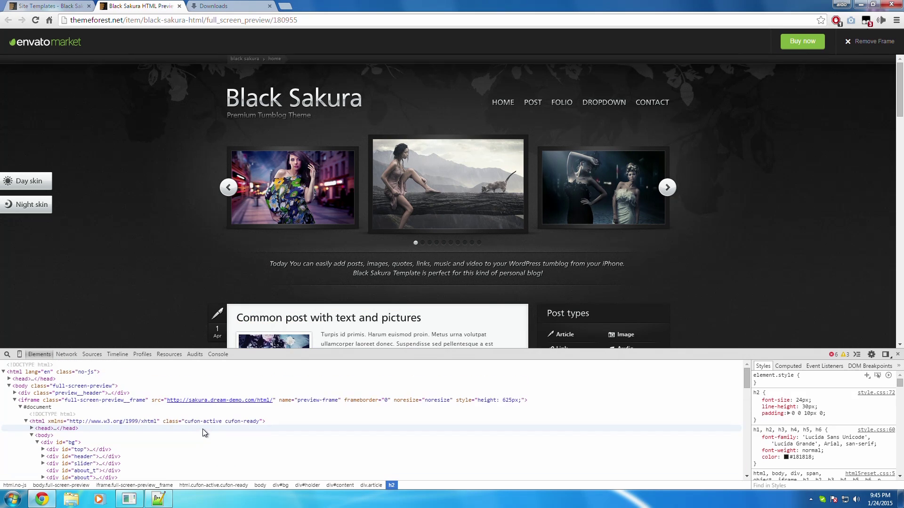
left_click(194, 403)
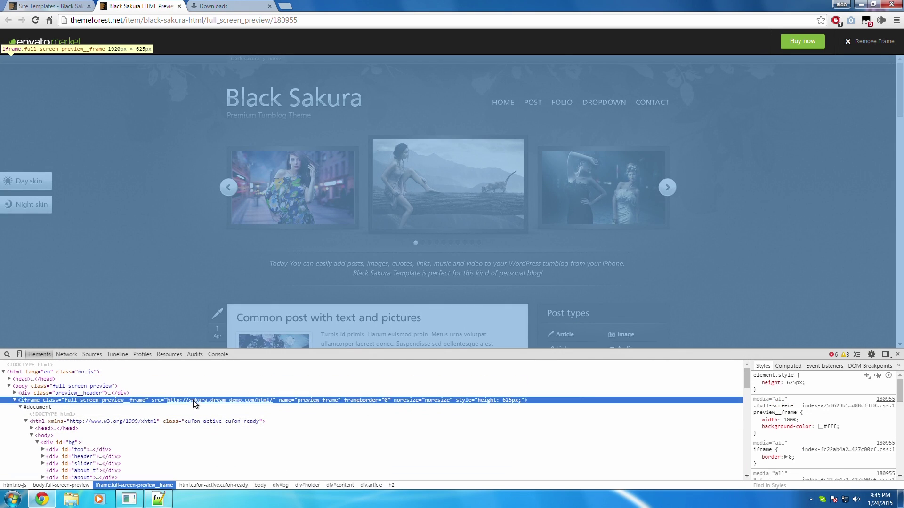
double_click(250, 400)
right_click(271, 404)
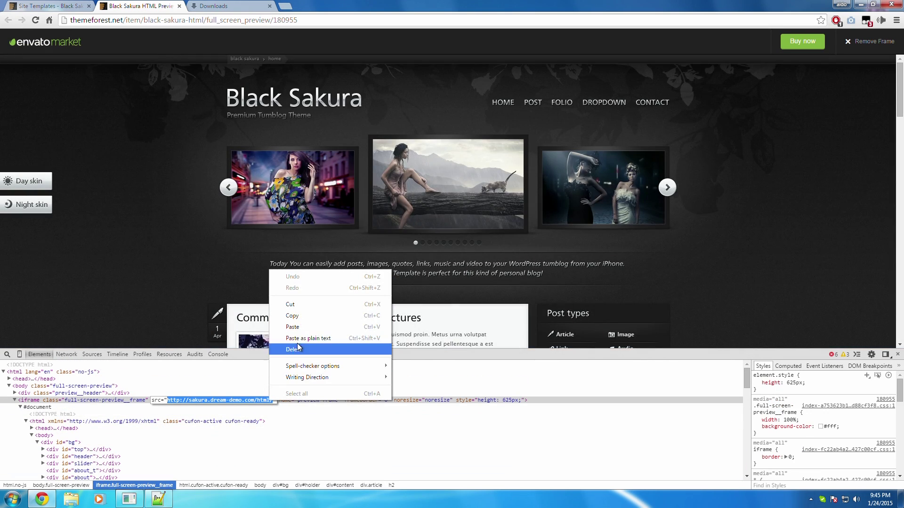
left_click(297, 324)
Step: Bring up the standalone Black Sakura demo in the spare tab and select its address
left_click(219, 9)
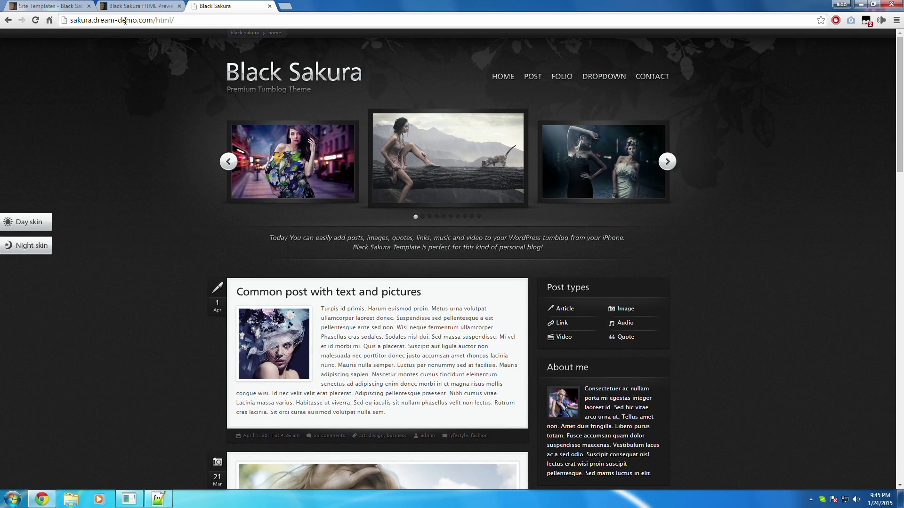
left_click(167, 7)
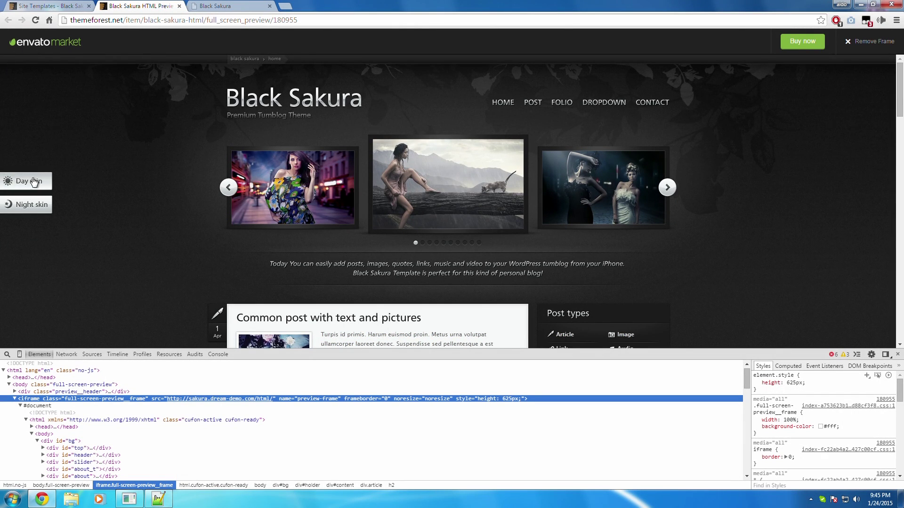
left_click(229, 9)
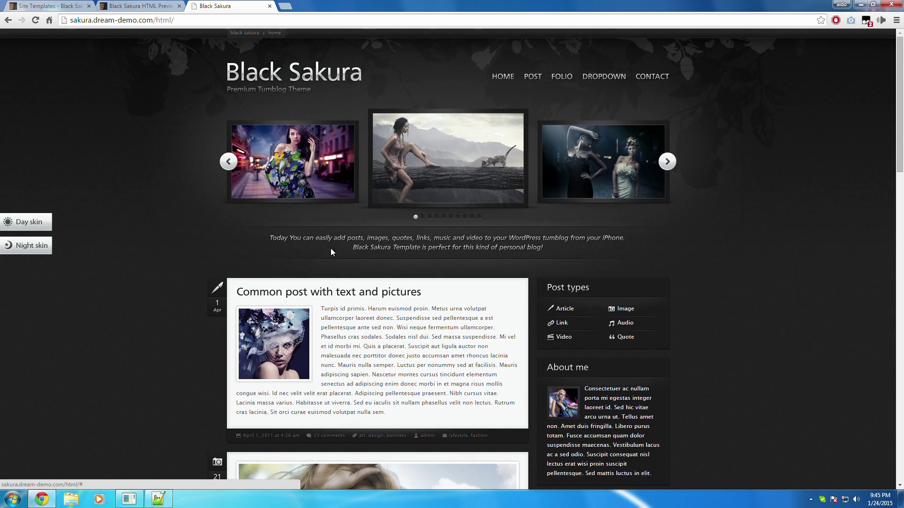
key("ctrl+l")
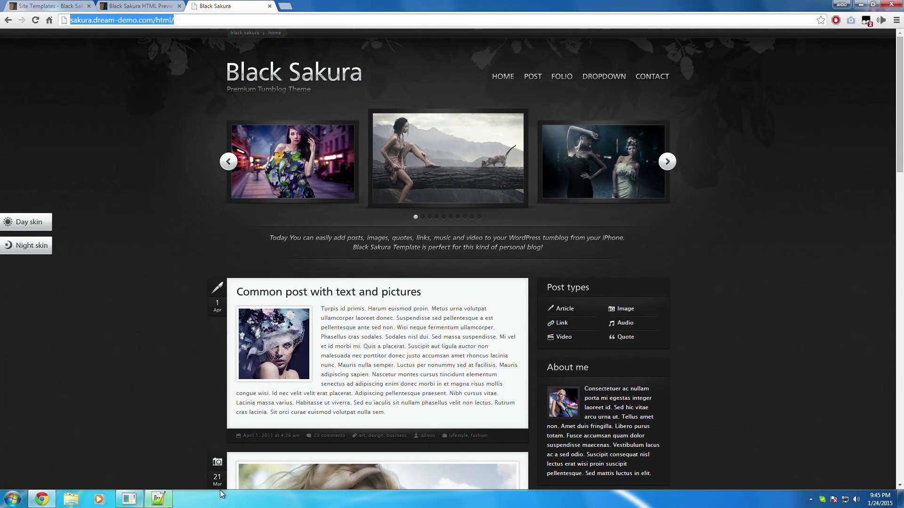
Step: Launch WinHTTrack Website Copier from the desktop and start a new project
left_click(900, 499)
double_click(53, 158)
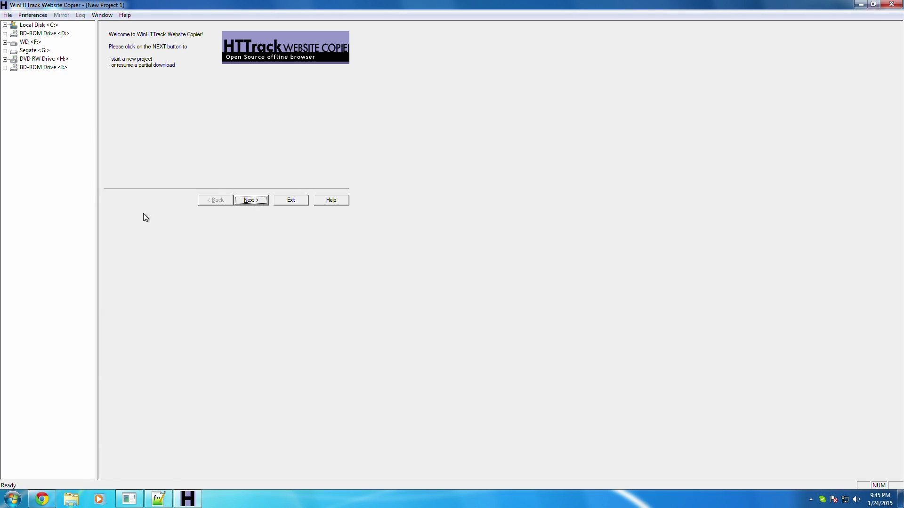
left_click(252, 200)
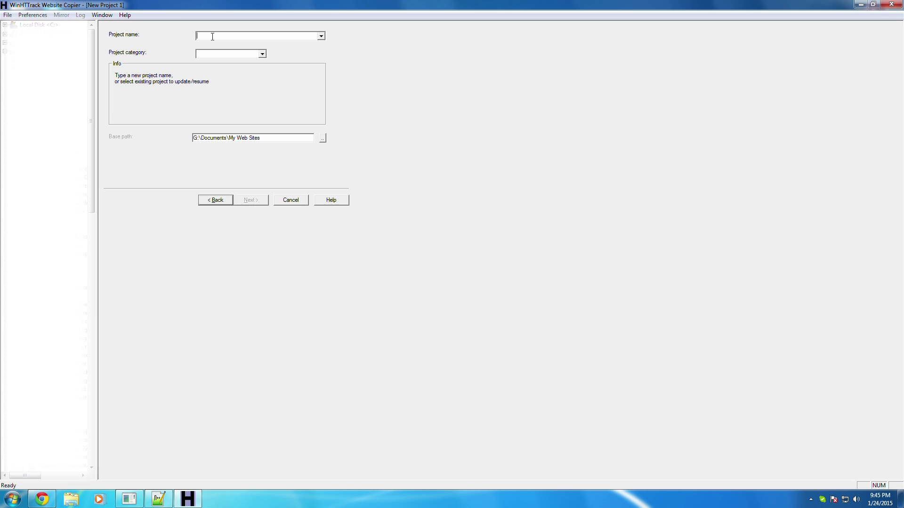
left_click(33, 499)
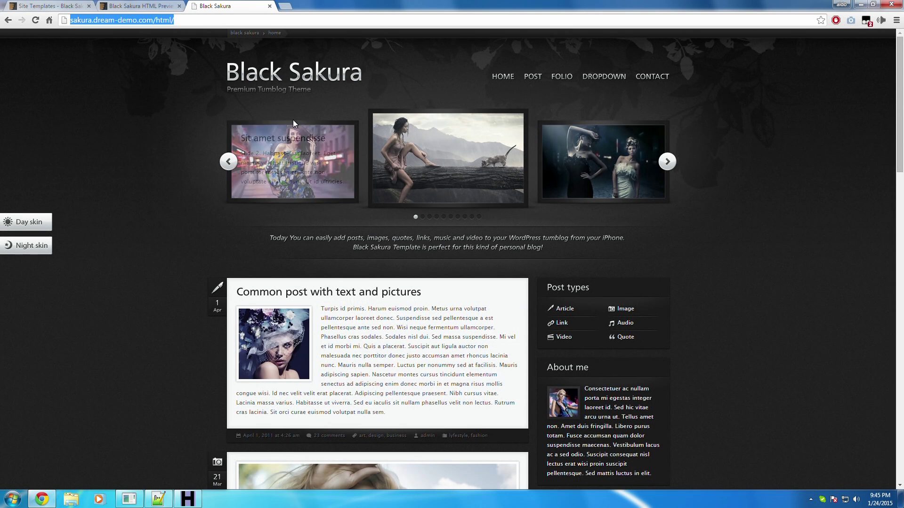
left_click(188, 499)
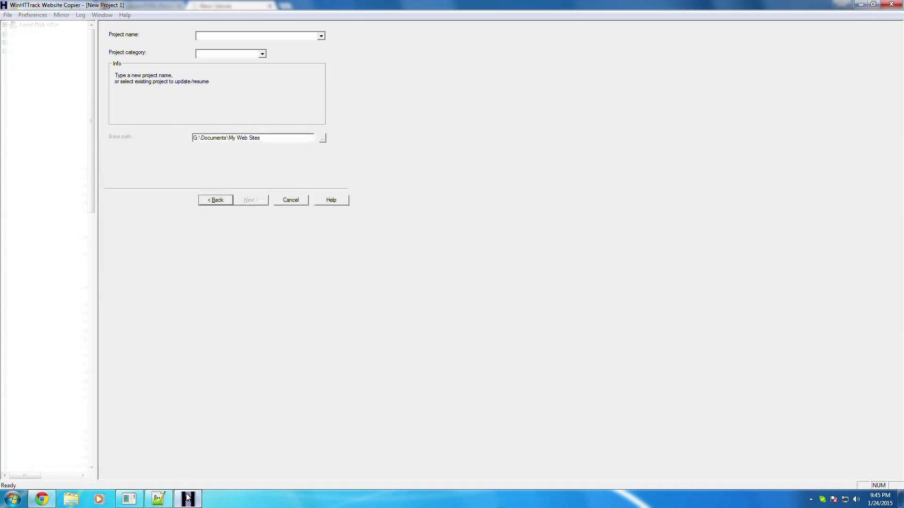
Step: Name the project Black Sakura with base path G:\Documents\My Web Sites
left_click(249, 36)
type("Black Sakura")
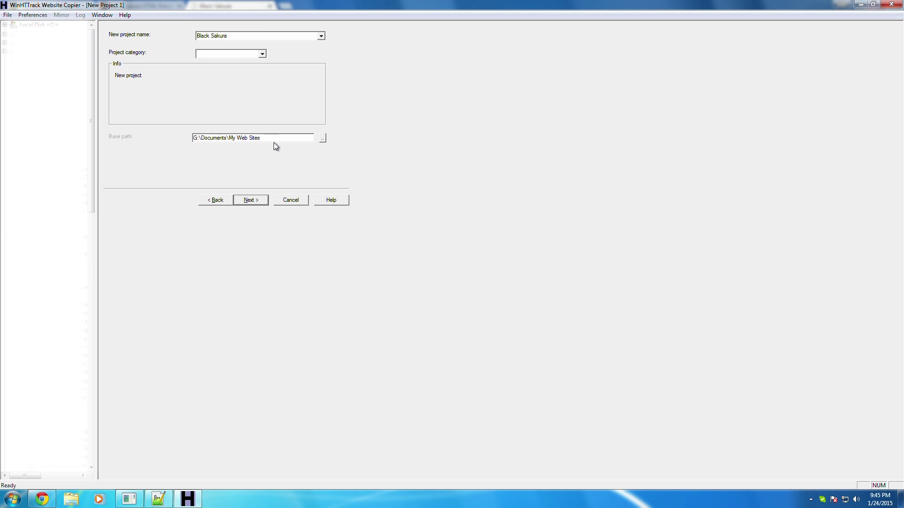
left_click_drag(293, 137, 188, 160)
left_click(202, 138)
left_click_drag(229, 139, 153, 136)
left_click_drag(285, 137, 199, 142)
left_click(291, 136)
left_click(261, 199)
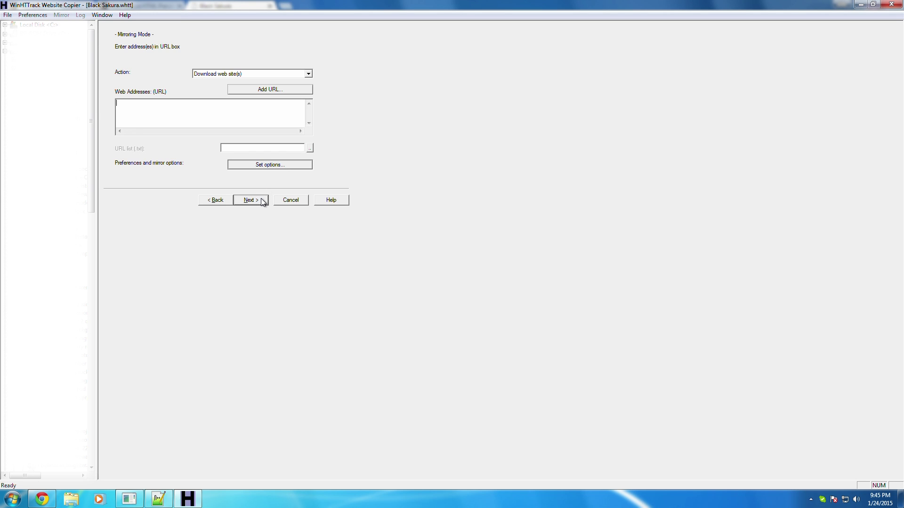
right_click(196, 117)
left_click(219, 161)
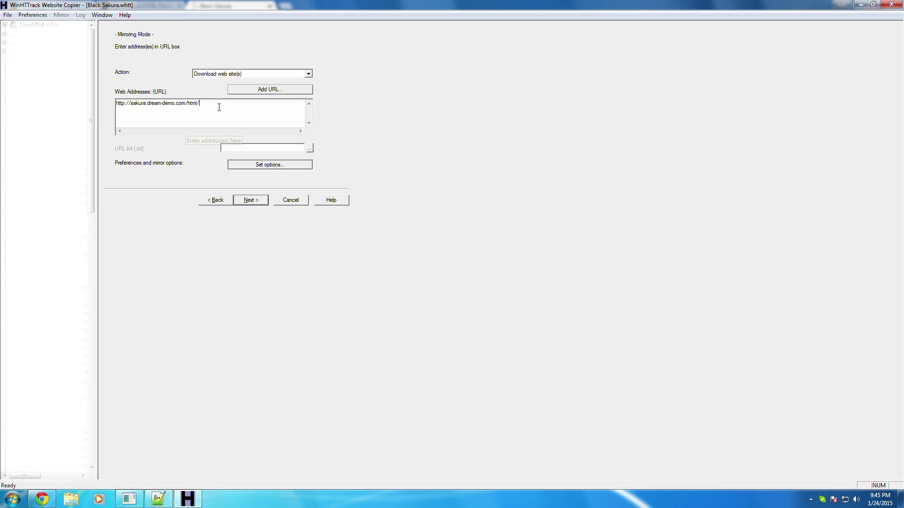
left_click_drag(219, 107, 7, 104)
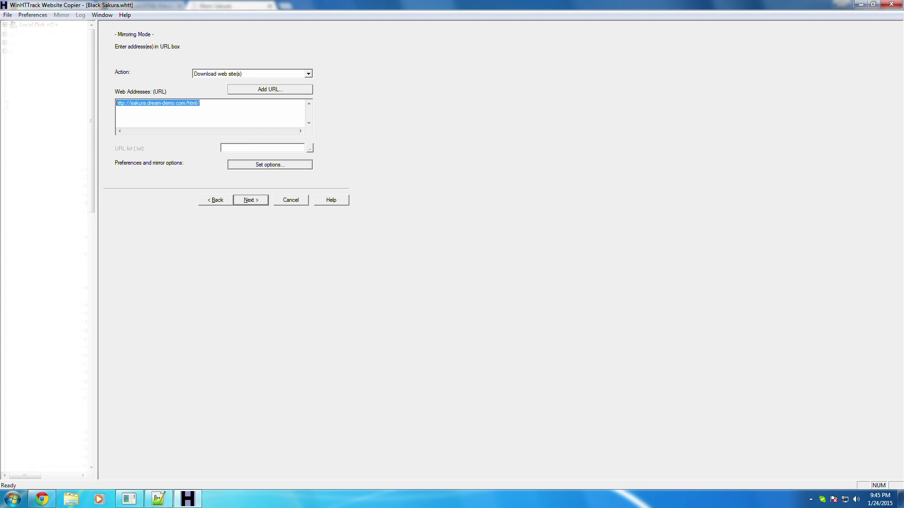
left_click(255, 202)
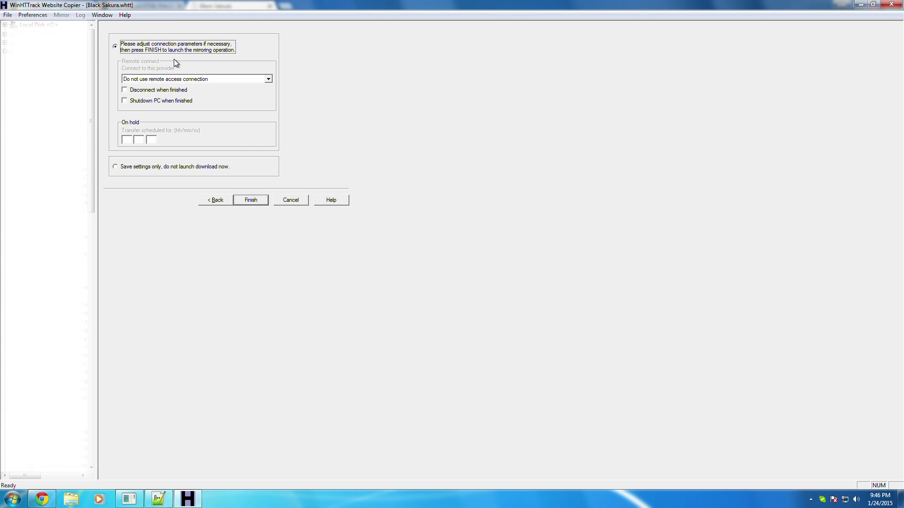
left_click(251, 201)
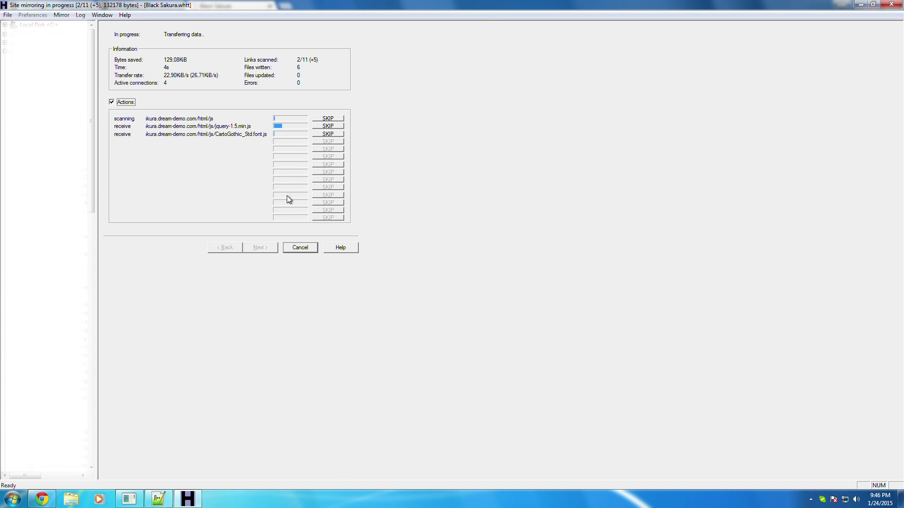
Step: Return to the Chrome demo page and open its element inspector
mouse_move(63, 503)
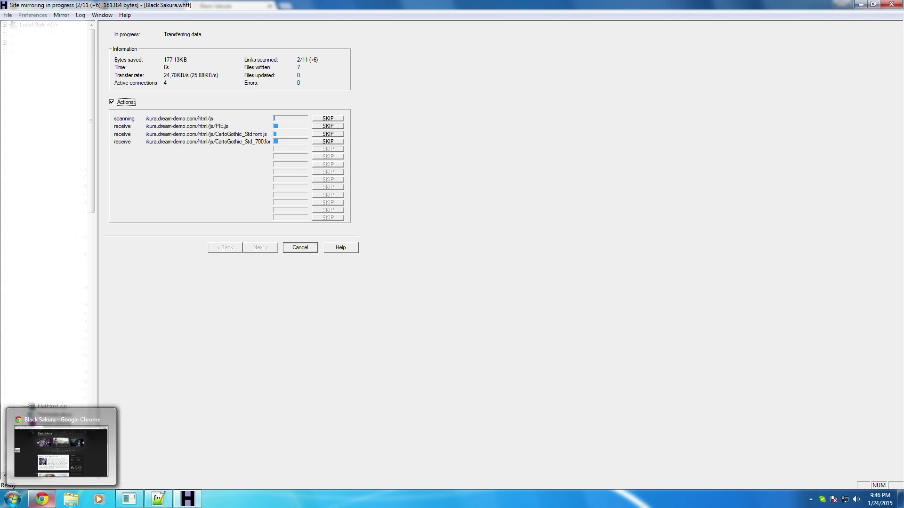
left_click(71, 447)
right_click(161, 272)
left_click(189, 389)
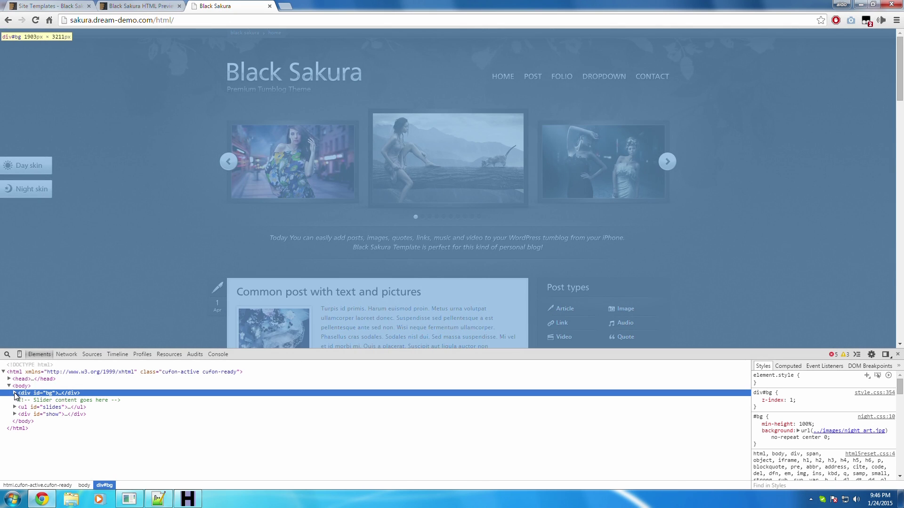
Step: Expand the bg and top elements and inspect the Black Sakura logo's markup
left_click(15, 393)
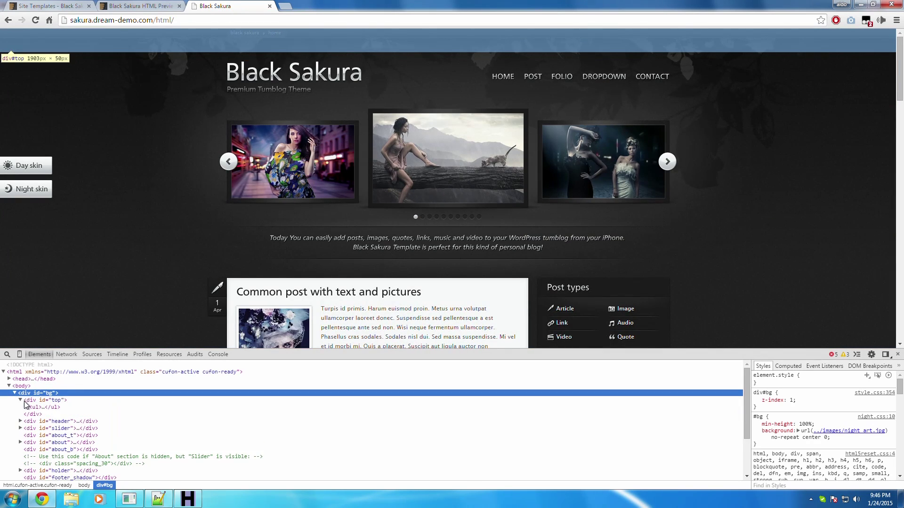
left_click(21, 400)
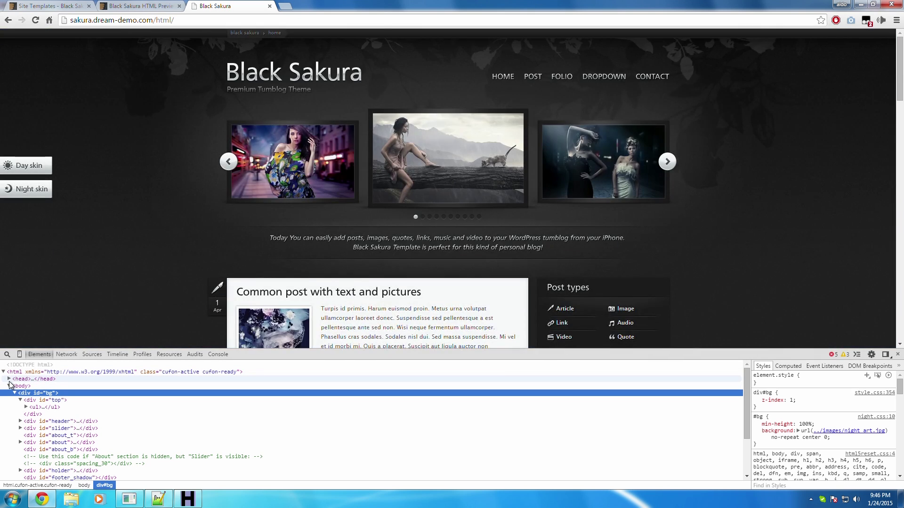
right_click(245, 74)
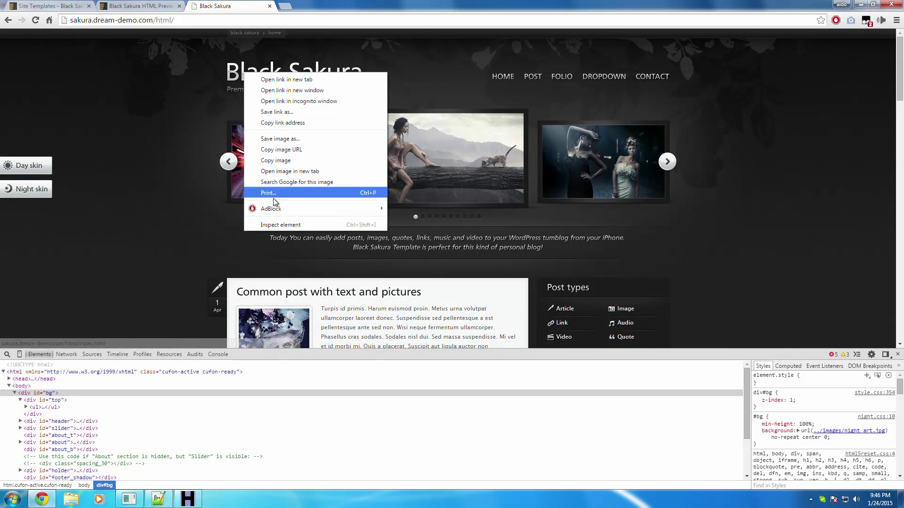
left_click(278, 225)
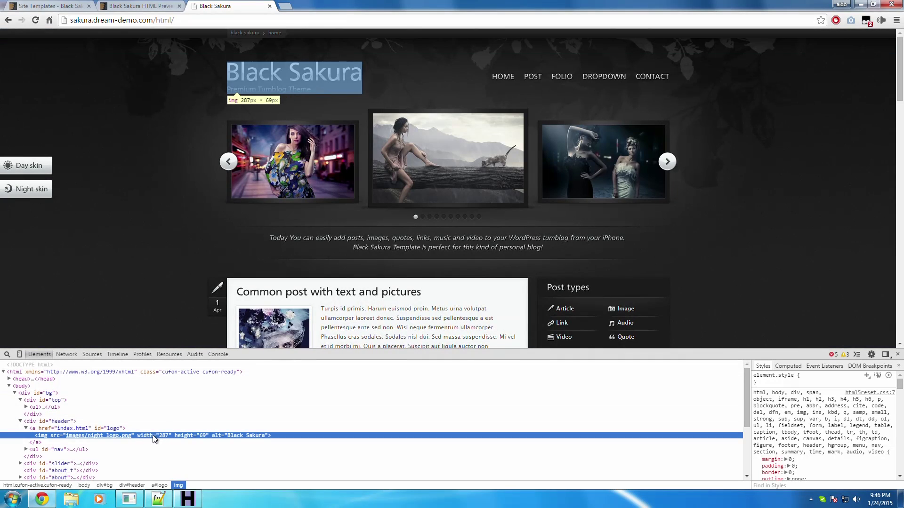
Step: Expand holder, content and first article_t nodes, select about_b, then close DevTools
scroll(74, 450, "down", 4)
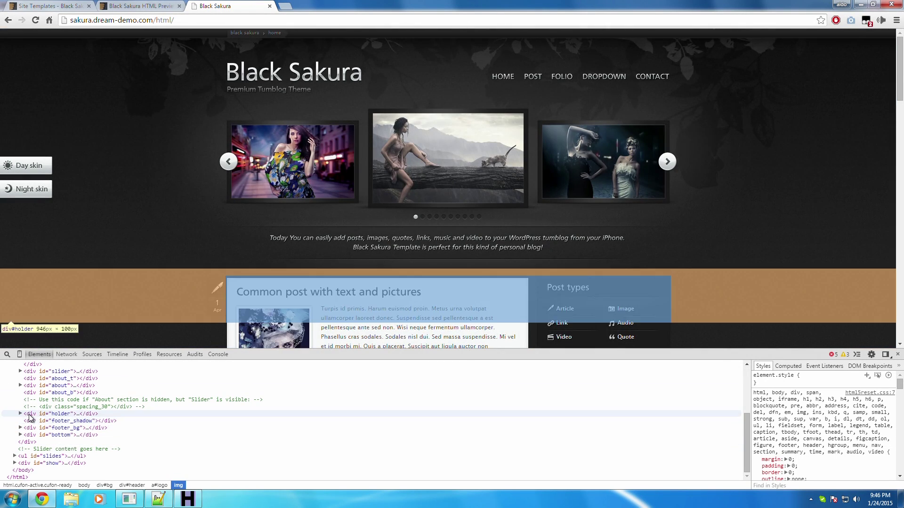
left_click(20, 414)
left_click(26, 421)
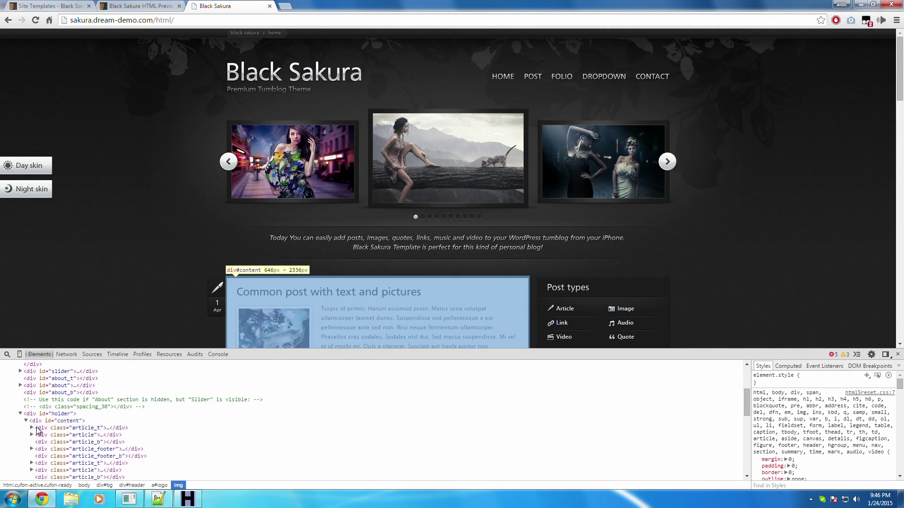
left_click(32, 428)
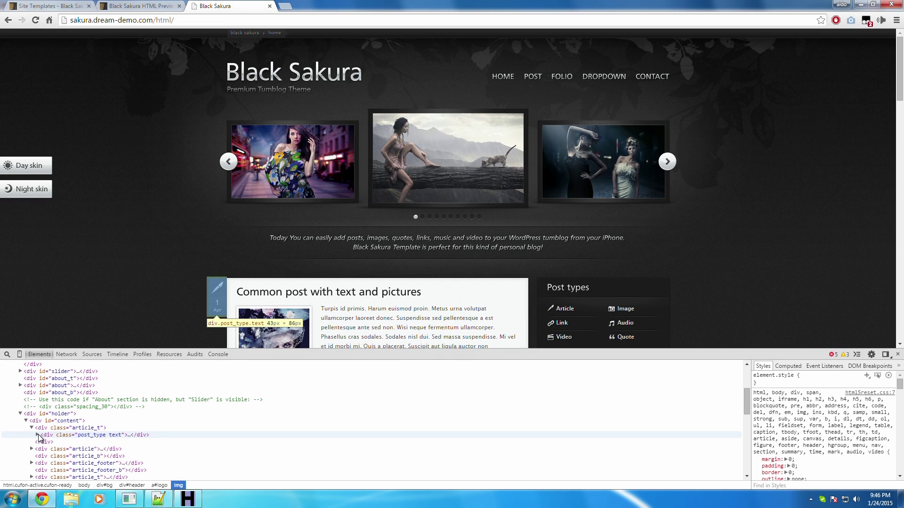
left_click(38, 435)
left_click(43, 450)
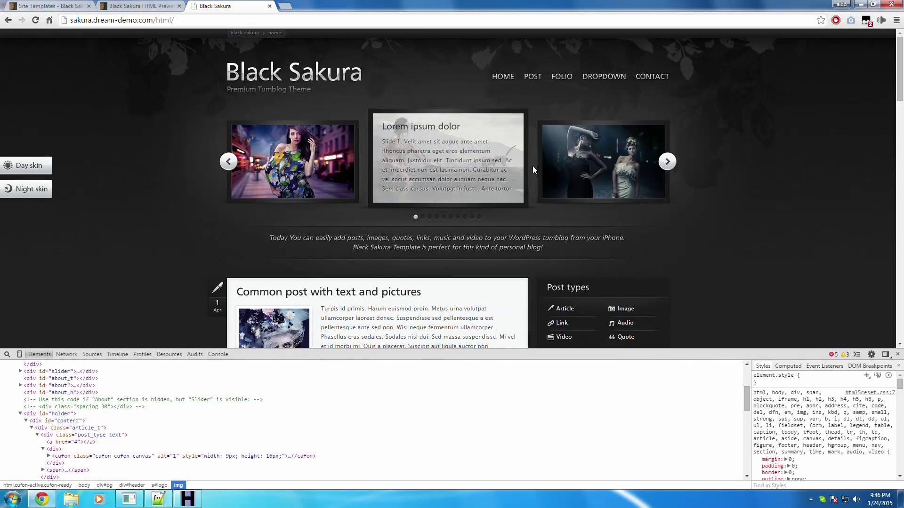
left_click(45, 394)
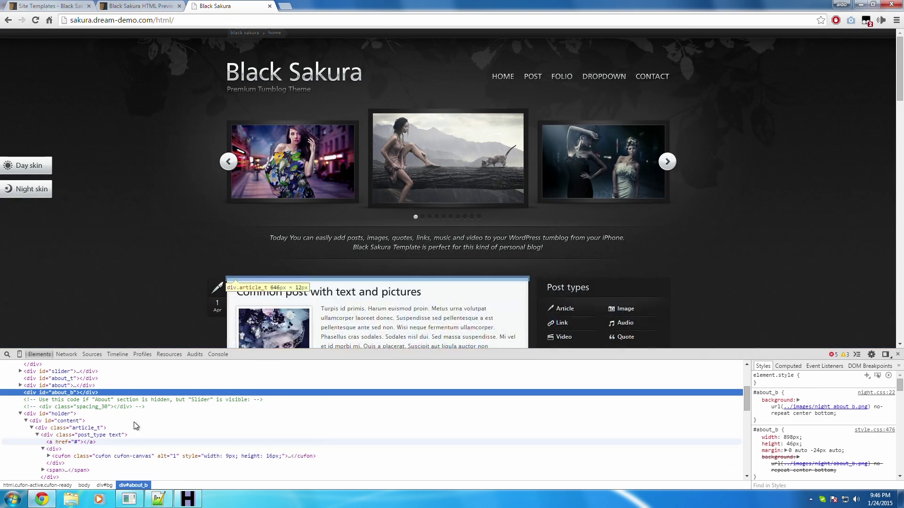
left_click(898, 354)
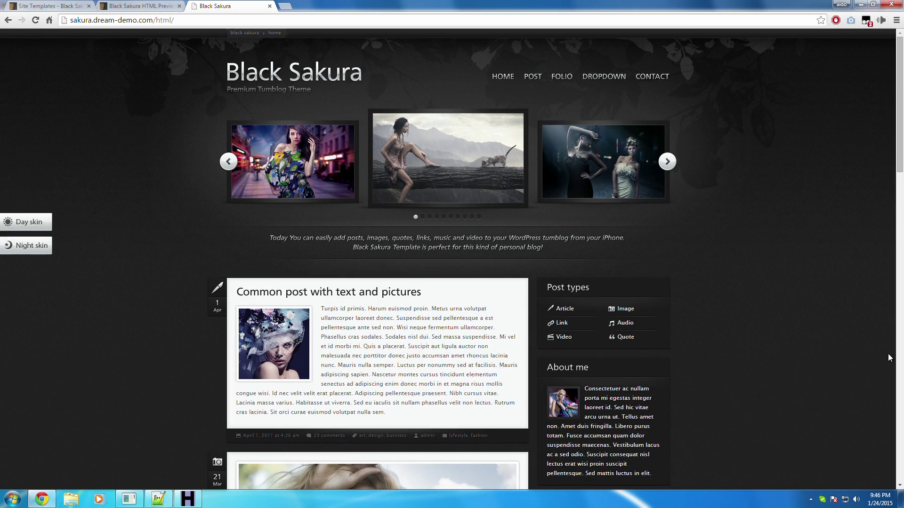
Step: Bring WinHTTrack forward to confirm the Black Sakura mirroring is complete
left_click(187, 499)
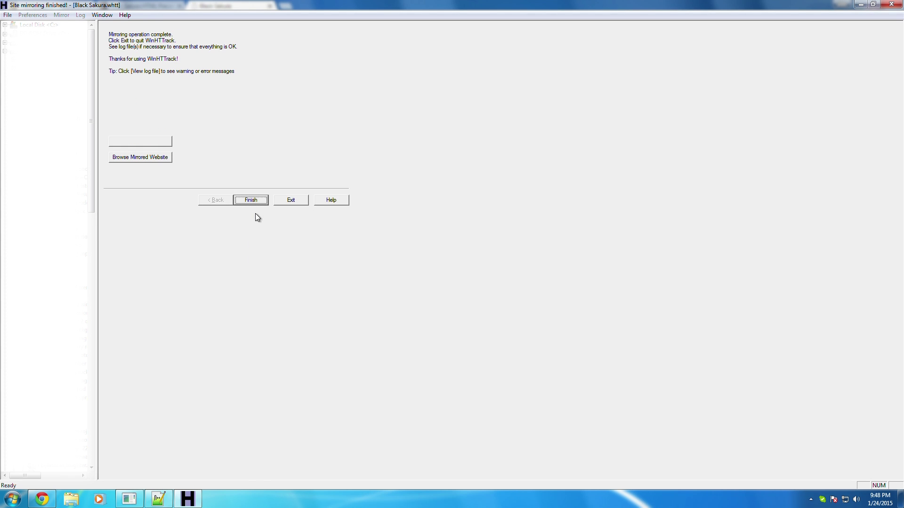
Step: Quit WinHTTrack and close the Black Sakura, template preview and themeforest tabs in Chrome
left_click(291, 201)
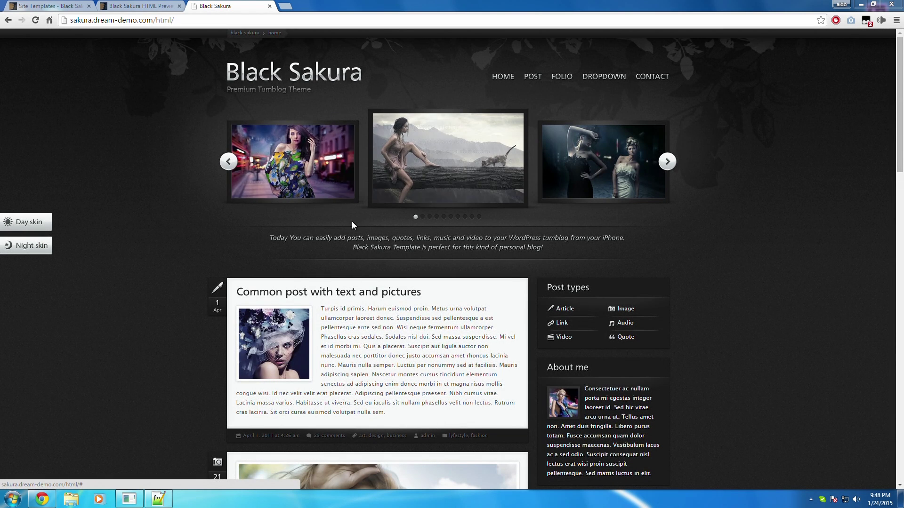
left_click(269, 6)
left_click(179, 6)
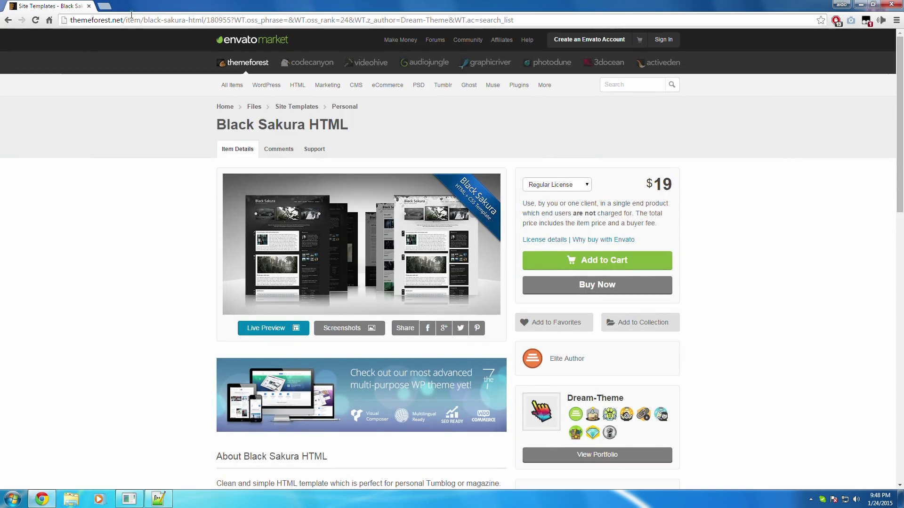
left_click(105, 7)
left_click(89, 5)
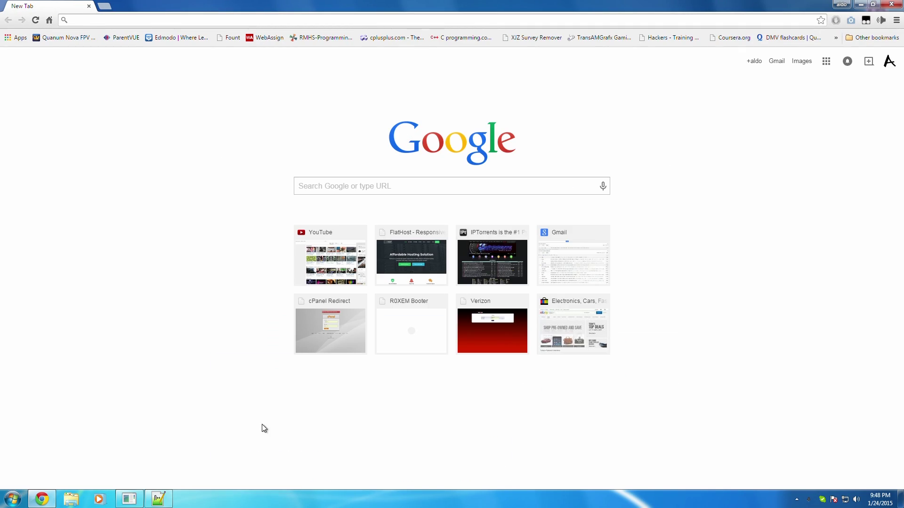
Step: Browse to Segate (G:) > Documents > My Web Sites and open its index page in Chrome
left_click(901, 498)
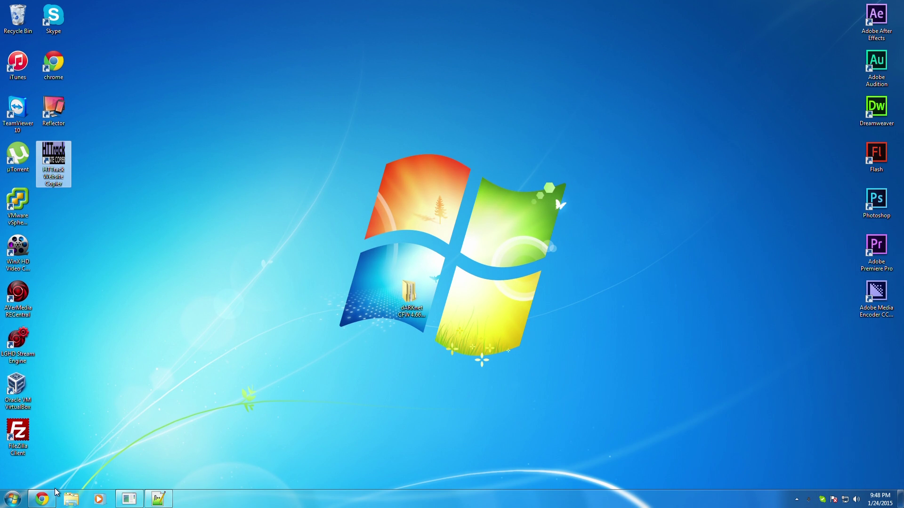
left_click(71, 499)
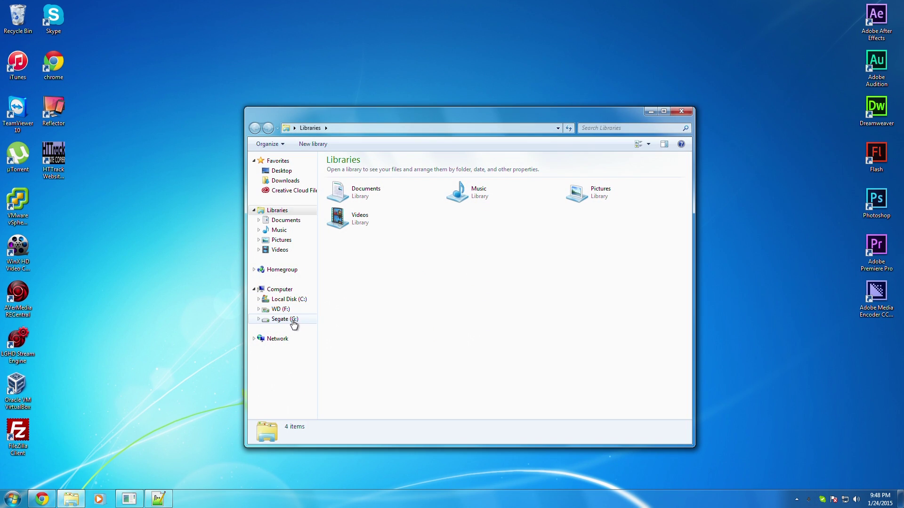
left_click(284, 319)
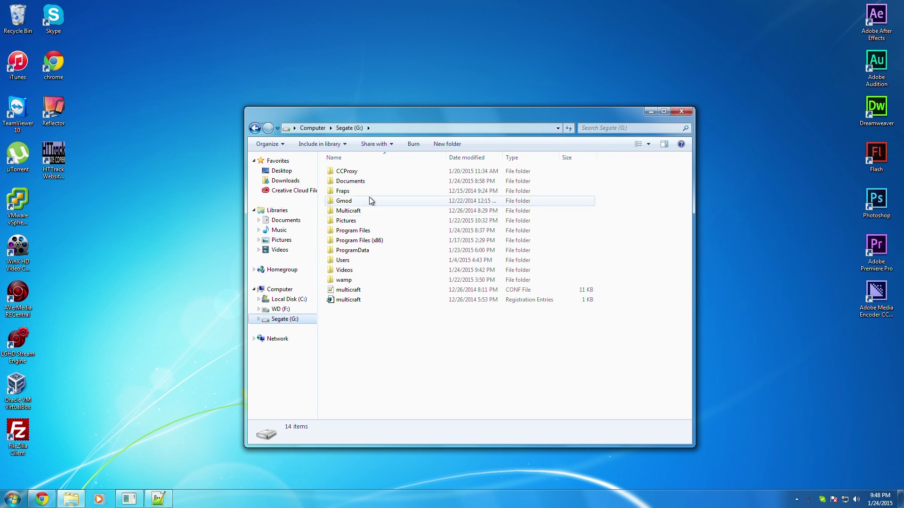
double_click(369, 182)
double_click(362, 169)
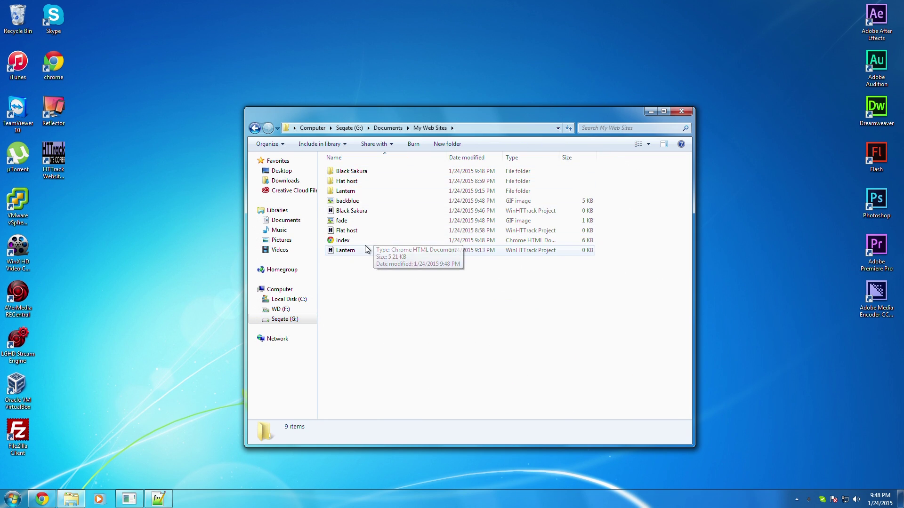
left_click(366, 171)
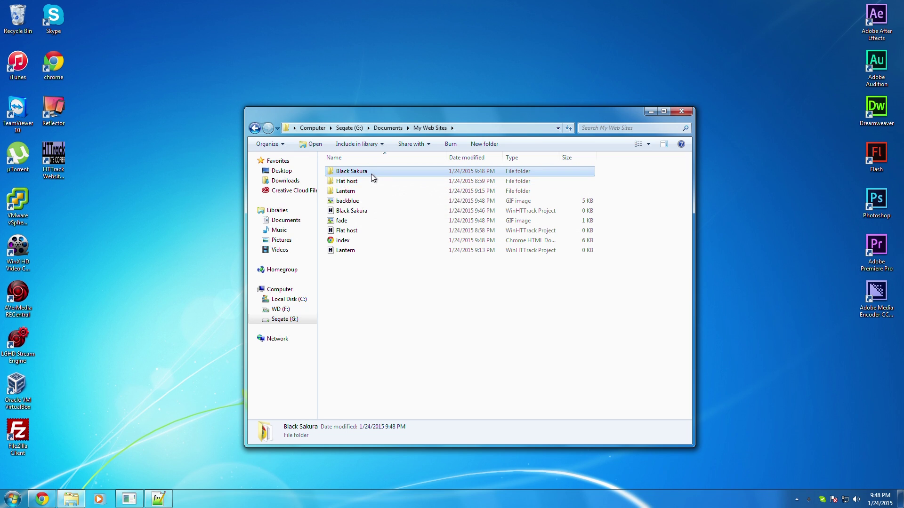
double_click(361, 240)
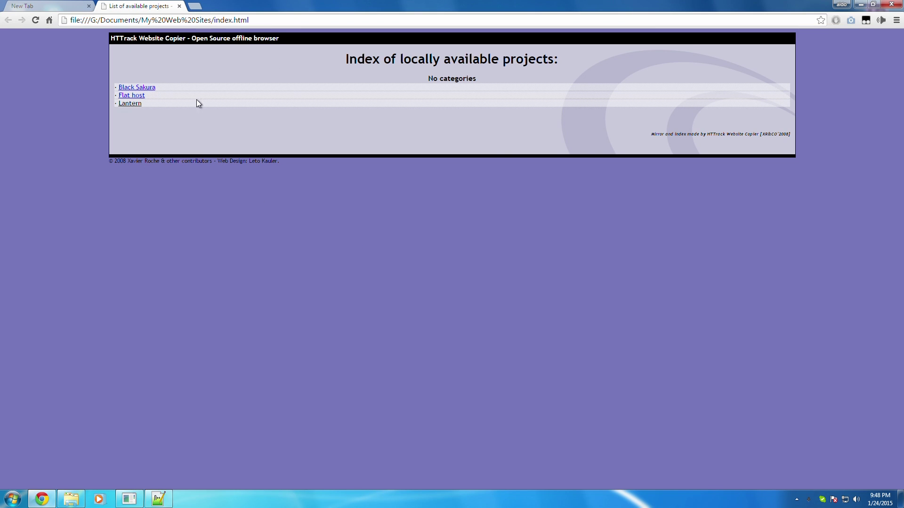
Step: Load the offline Black Sakura site from the local projects list and inspect its slider and tagline
left_click(140, 89)
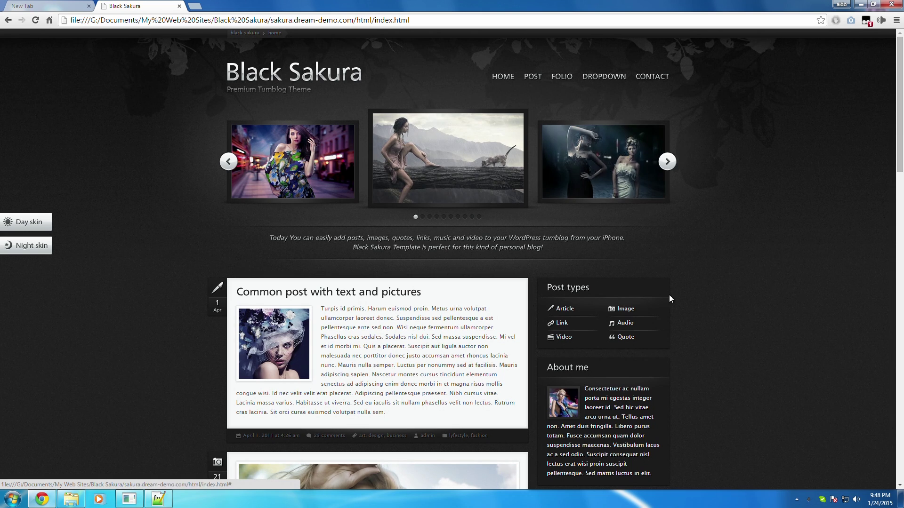
left_click_drag(659, 263, 72, 141)
left_click(71, 497)
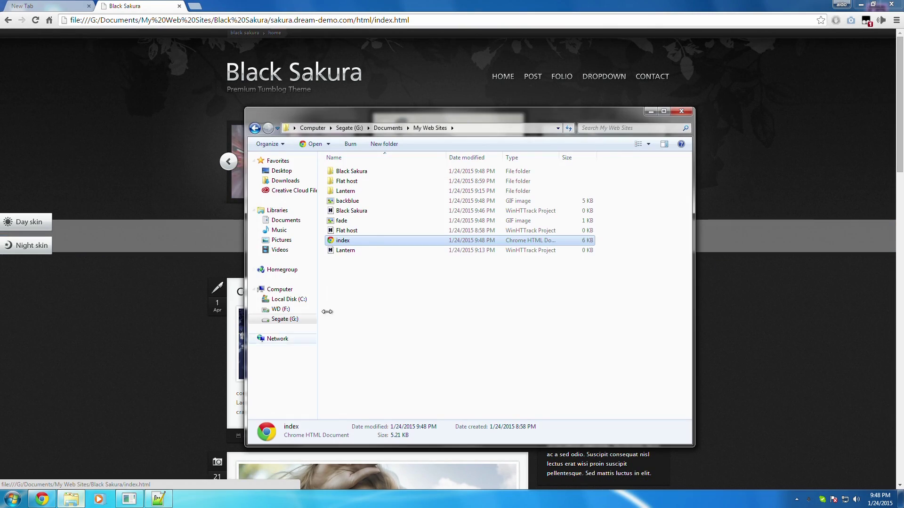
left_click(197, 246)
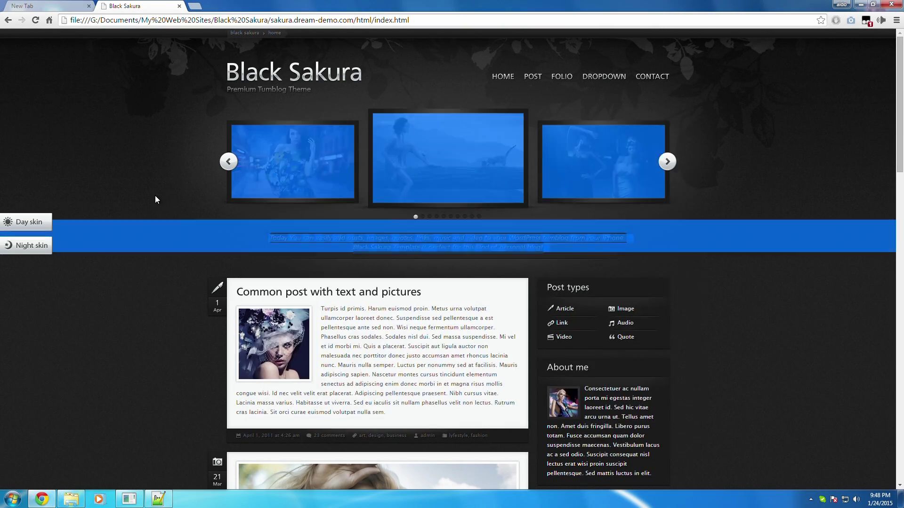
left_click(156, 196)
Step: Open Black Sakura > sakura.dream-demo.com > html and select all 16 items there
left_click(81, 499)
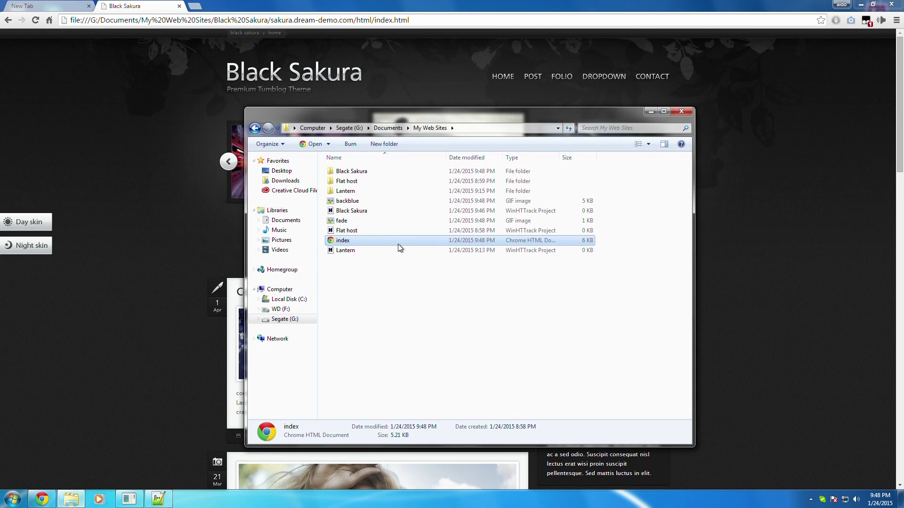
left_click(362, 172)
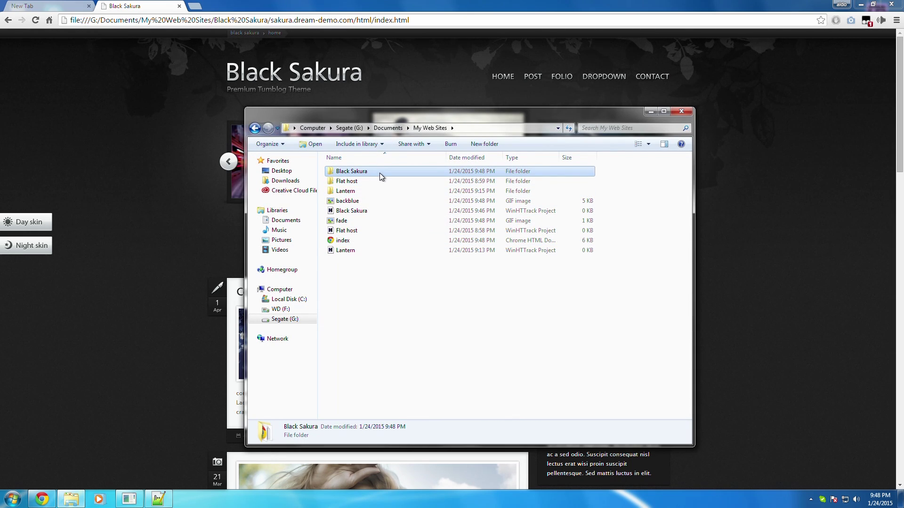
double_click(380, 174)
double_click(368, 182)
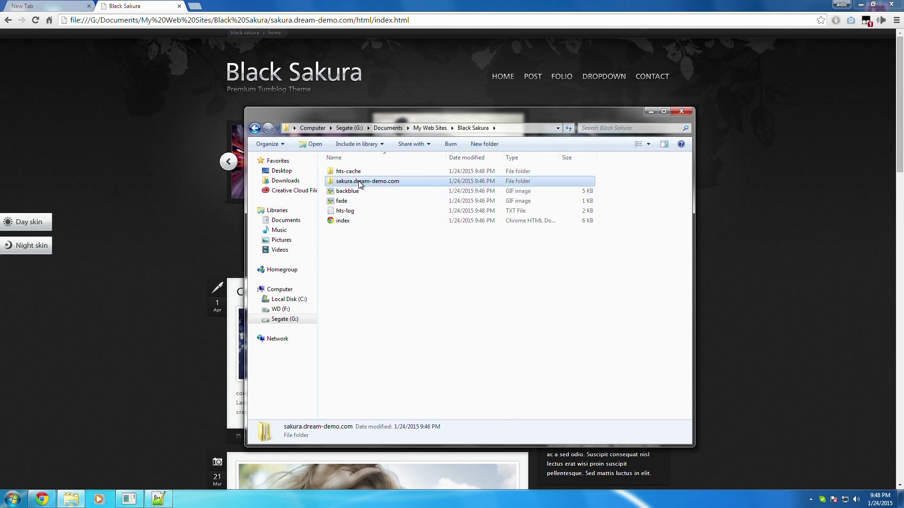
double_click(351, 173)
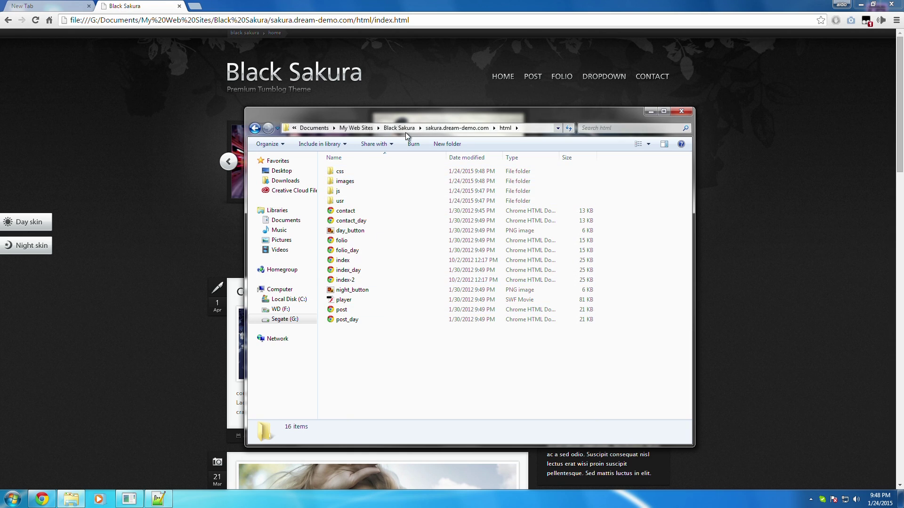
mouse_move(429, 419)
left_mouse_down()
mouse_move(429, 307)
mouse_move(410, 196)
mouse_move(454, 233)
mouse_move(437, 425)
left_mouse_up()
left_click_drag(398, 375, 333, 163)
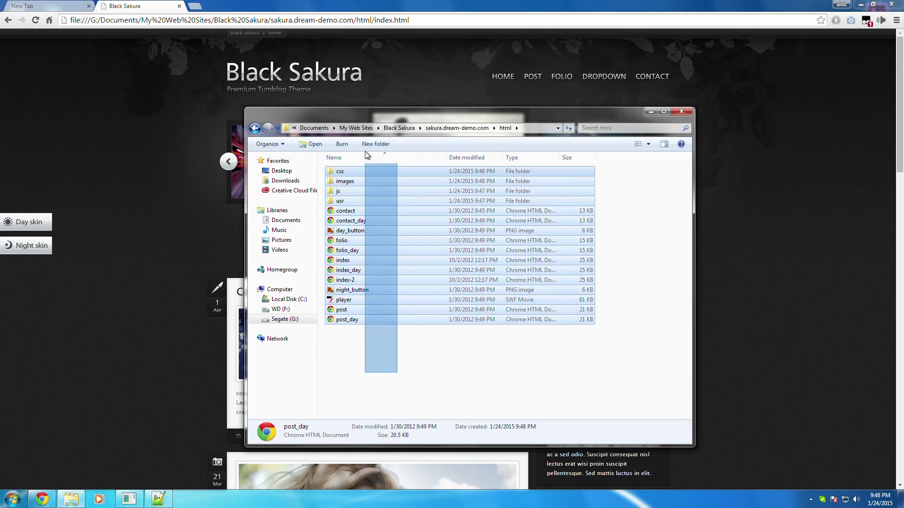
left_click_drag(387, 363, 387, 143)
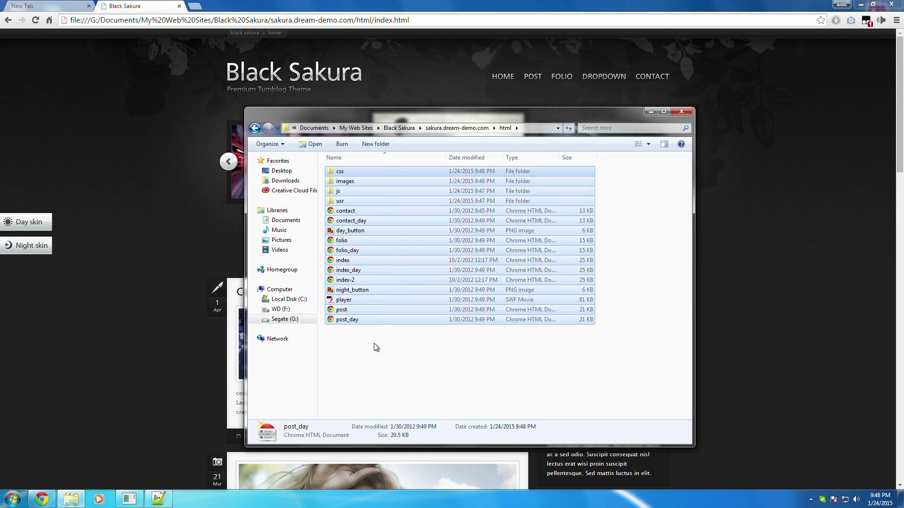
Step: Scroll the Black Sakura page, then open the html folder's index page in another Chrome tab
left_click(143, 258)
scroll(418, 263, "down", 20)
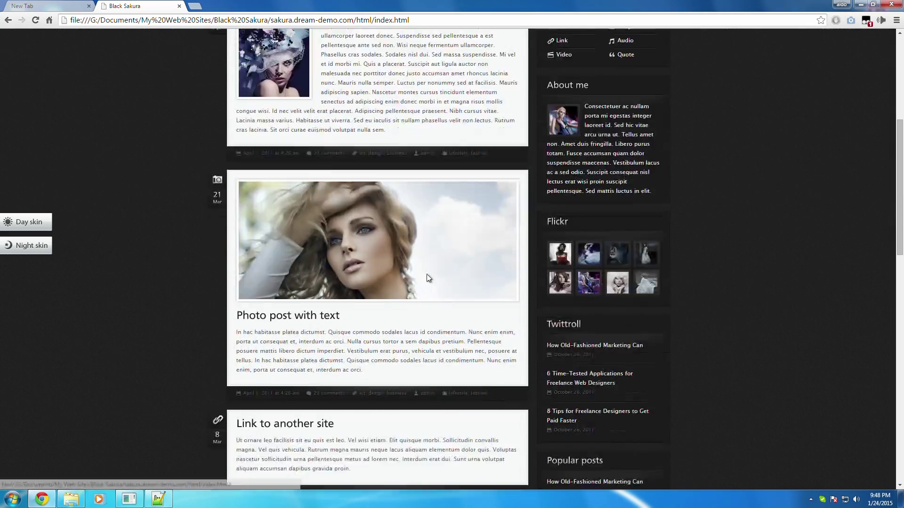
scroll(479, 284, "up", 20)
scroll(445, 310, "up", 2)
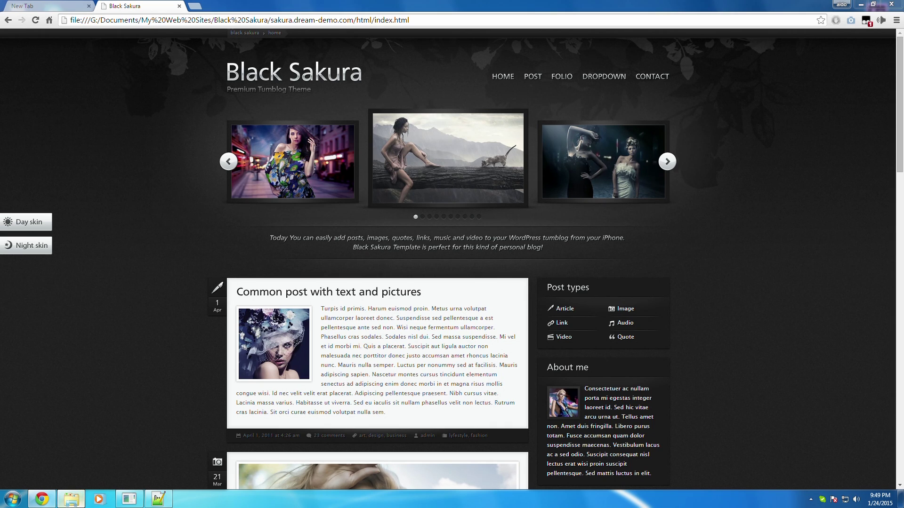
left_click(71, 499)
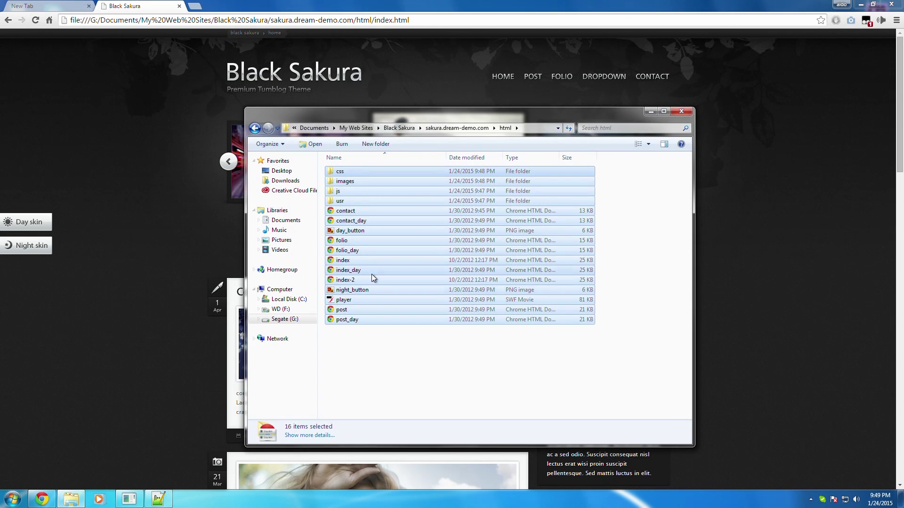
double_click(349, 263)
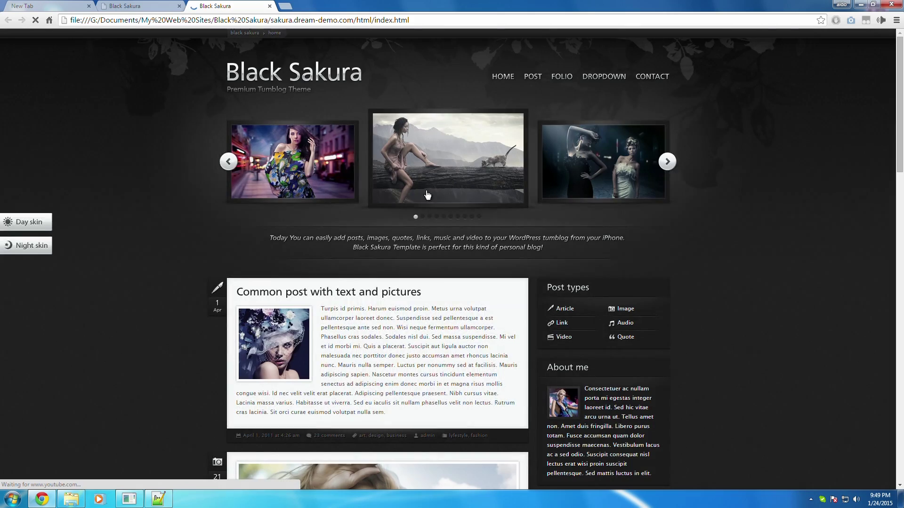
double_click(109, 171)
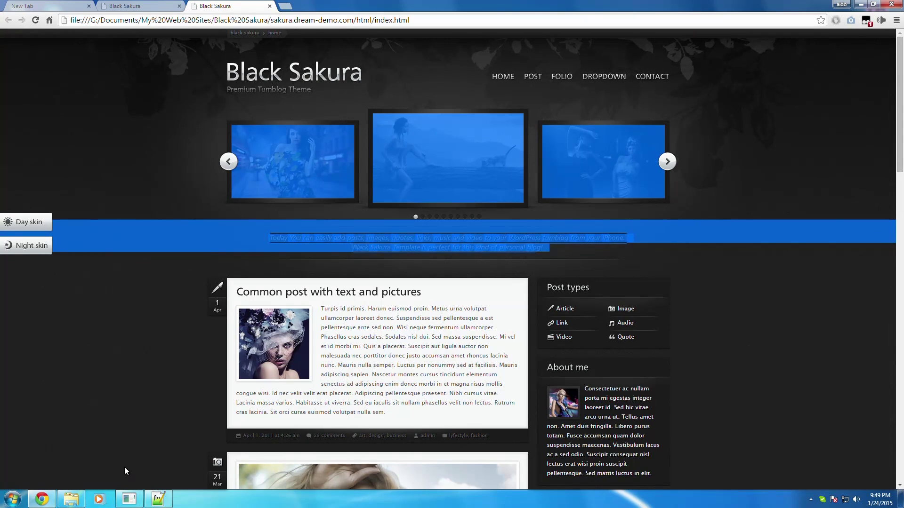
left_click(71, 501)
Step: Open the index file in Adobe Dreamweaver CC 2014 using Open with
right_click(389, 258)
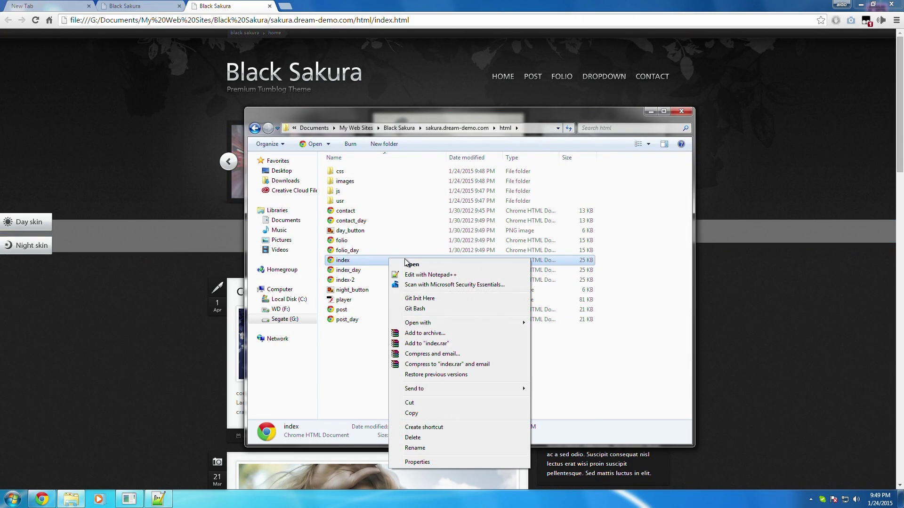
mouse_move(448, 324)
left_click(562, 324)
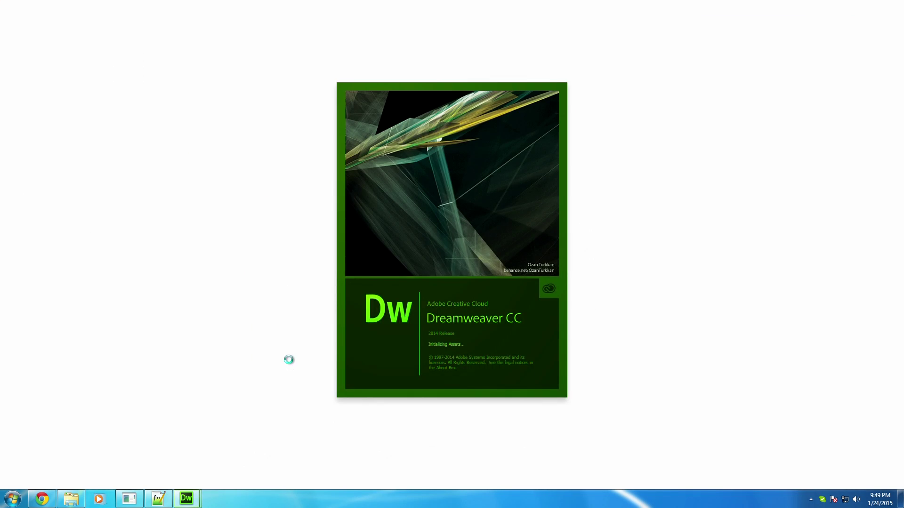
left_click_drag(21, 359, 3, 73)
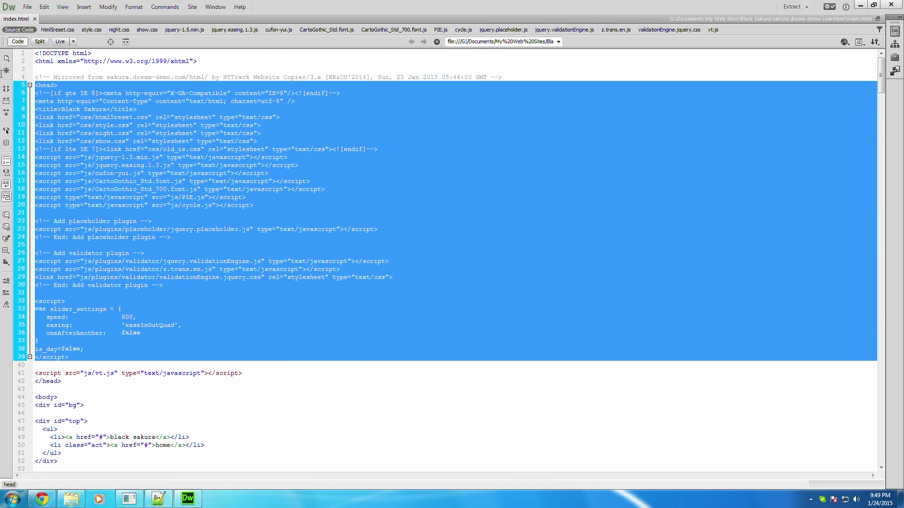
Step: Switch Dreamweaver to Live view and scroll through the rendered Black Sakura page
left_click(60, 42)
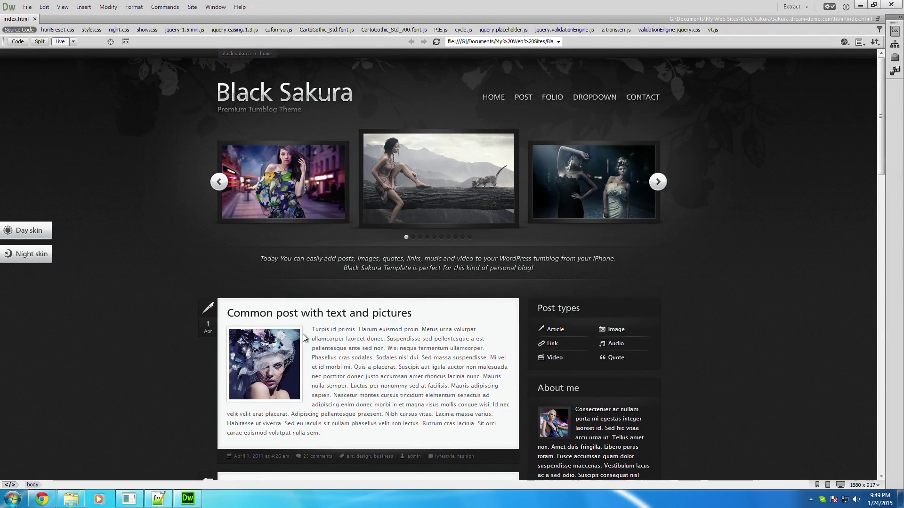
scroll(281, 233, "down", 20)
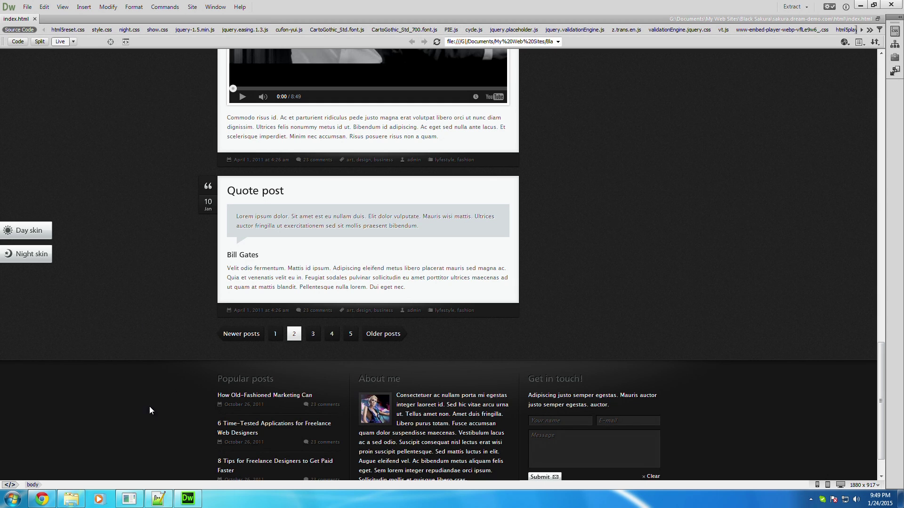
scroll(160, 396, "up", 20)
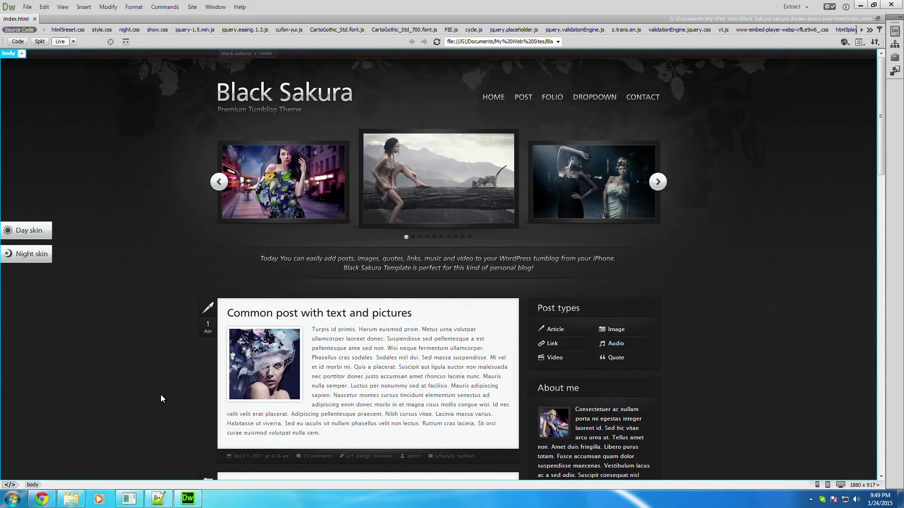
Step: Return to the sakura.dream-demo.com html folder and drag-select all 16 of its items
left_click(74, 500)
left_click_drag(374, 370, 354, 159)
left_click(415, 347)
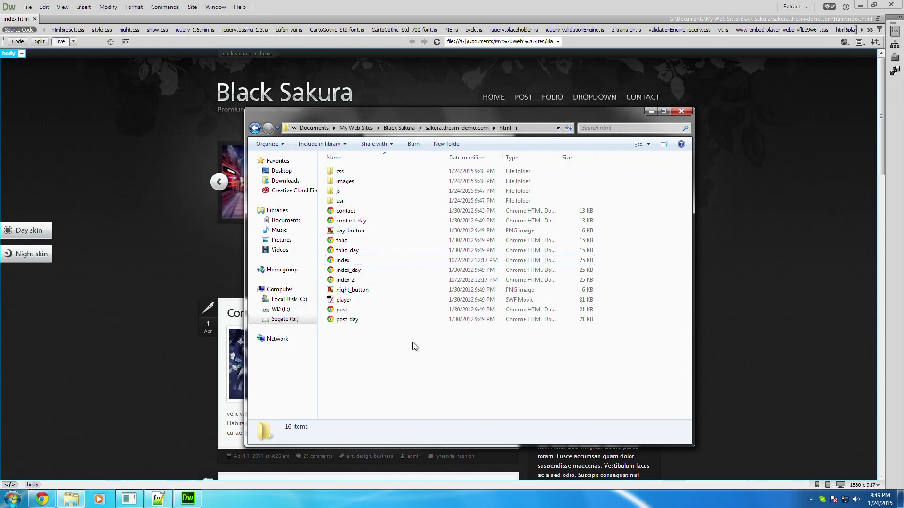
left_click_drag(381, 342, 356, 173)
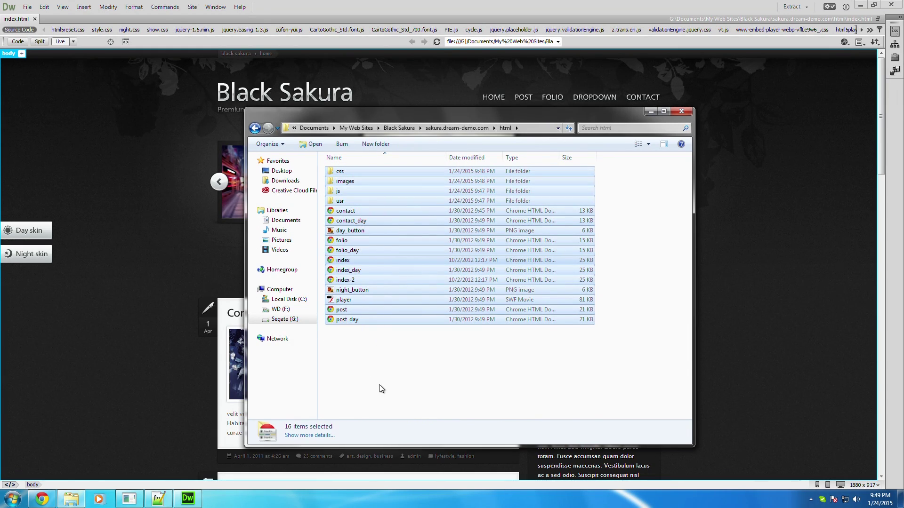
left_click_drag(400, 350, 389, 338)
left_click_drag(573, 348, 325, 165)
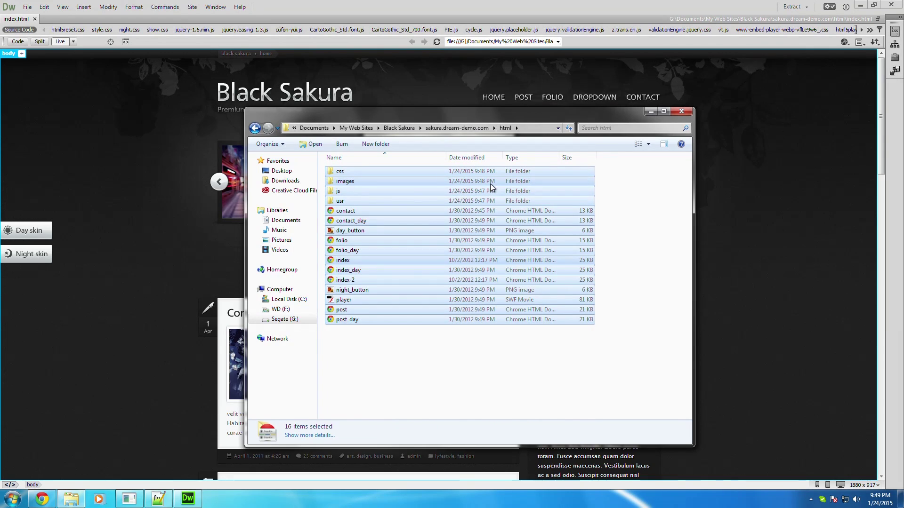